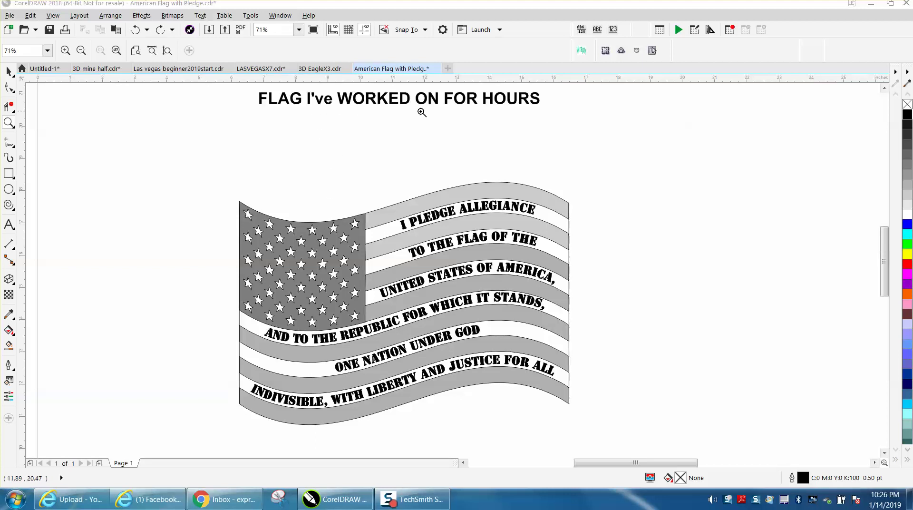
Zoom in to inspect the flag title and the pledge lettering, then zoom back out
{"action": "left_click", "coordinate": [525, 126]}
{"action": "scroll", "coordinate": [522, 131], "scroll_direction": "down", "scroll_amount": 5}
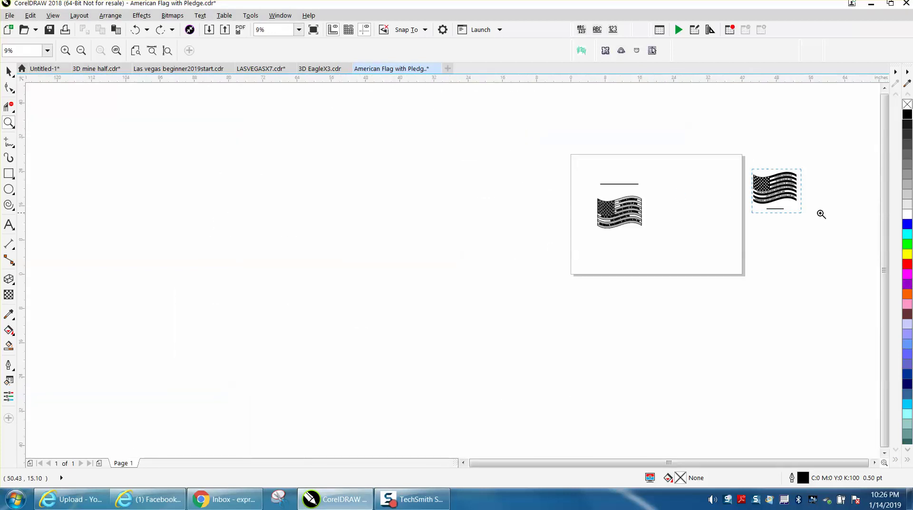
{"action": "scroll", "coordinate": [821, 212], "scroll_direction": "up", "scroll_amount": 5}
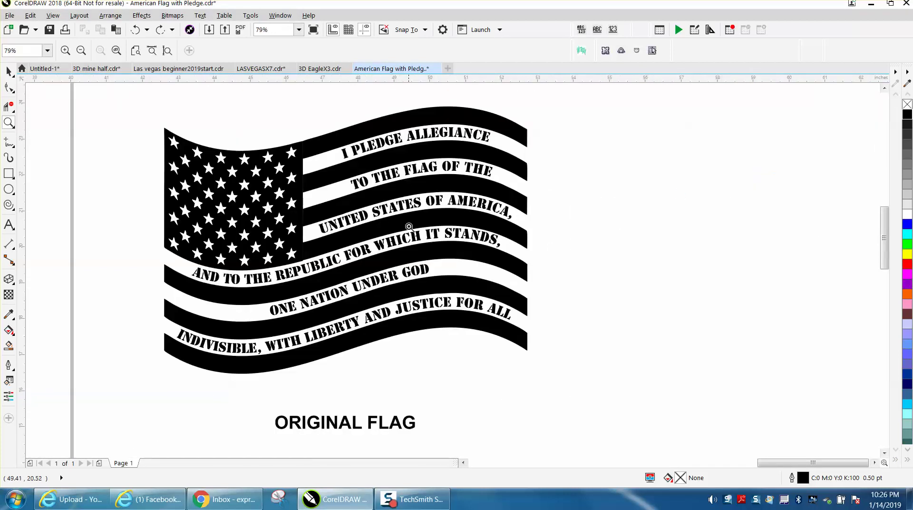
{"action": "scroll", "coordinate": [417, 226], "scroll_direction": "down", "scroll_amount": 2}
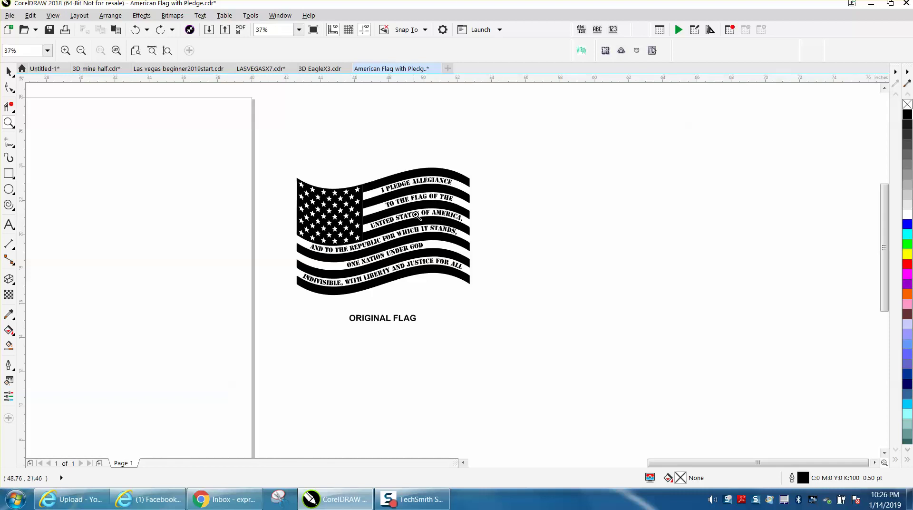
{"action": "scroll", "coordinate": [415, 215], "scroll_direction": "down", "scroll_amount": 4}
{"action": "scroll", "coordinate": [274, 260], "scroll_direction": "up", "scroll_amount": 5}
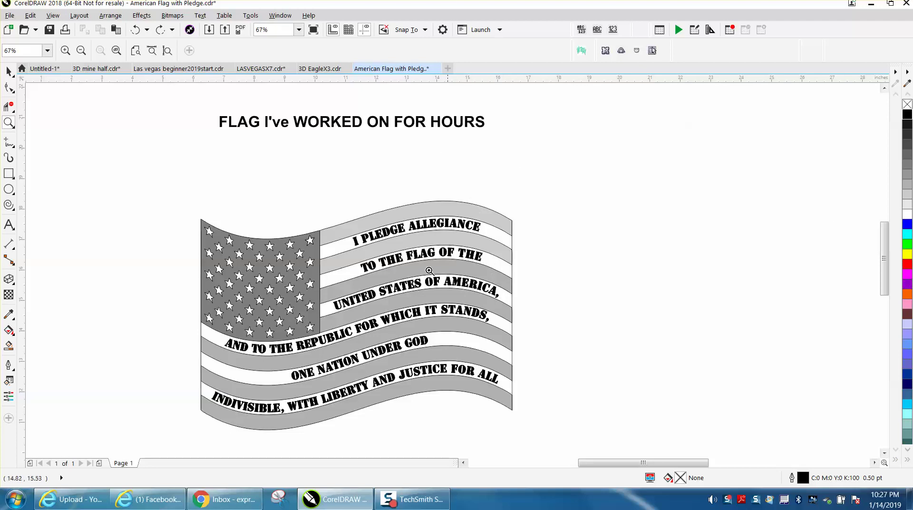
{"action": "left_click_drag", "start_coordinate": [354, 217], "coordinate": [559, 343]}
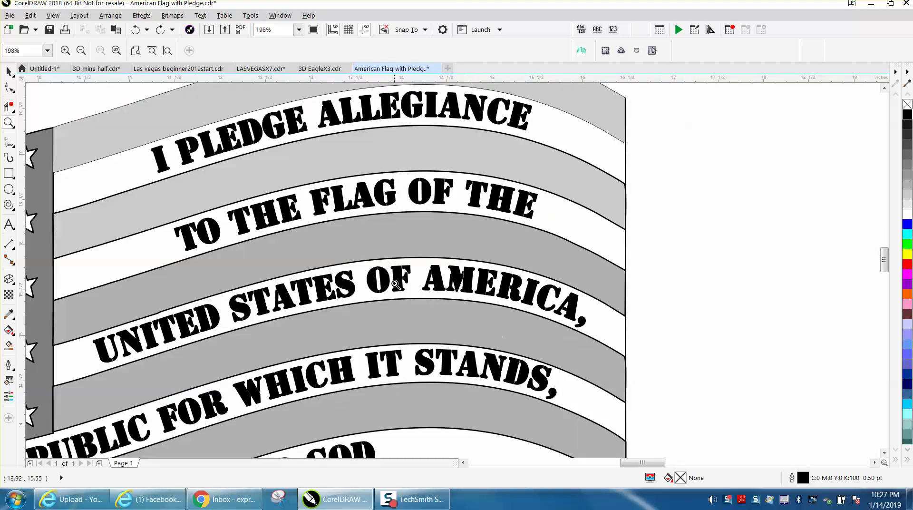
{"action": "right_click", "coordinate": [457, 269]}
{"action": "key", "text": "space"}
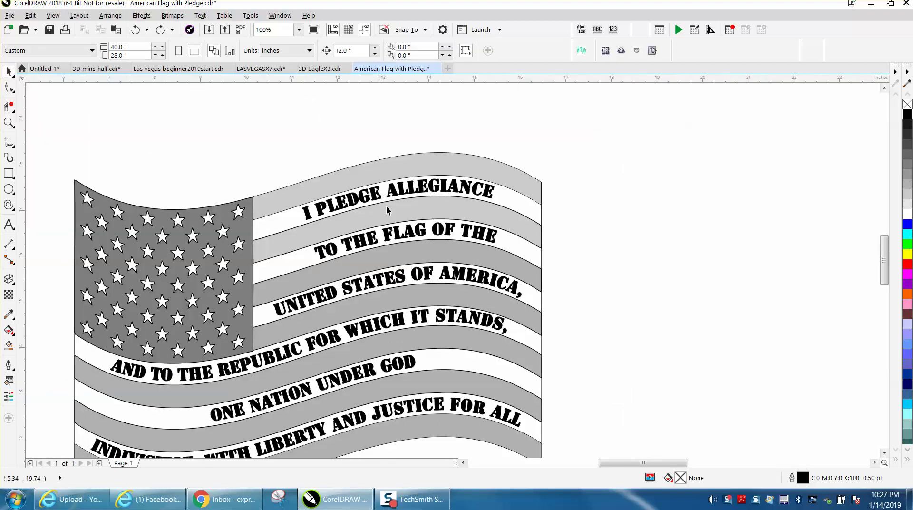
Select the I PLEDGE ALLEGIANCE text curve and zoom in on the flag to check it
{"action": "left_click", "coordinate": [396, 198]}
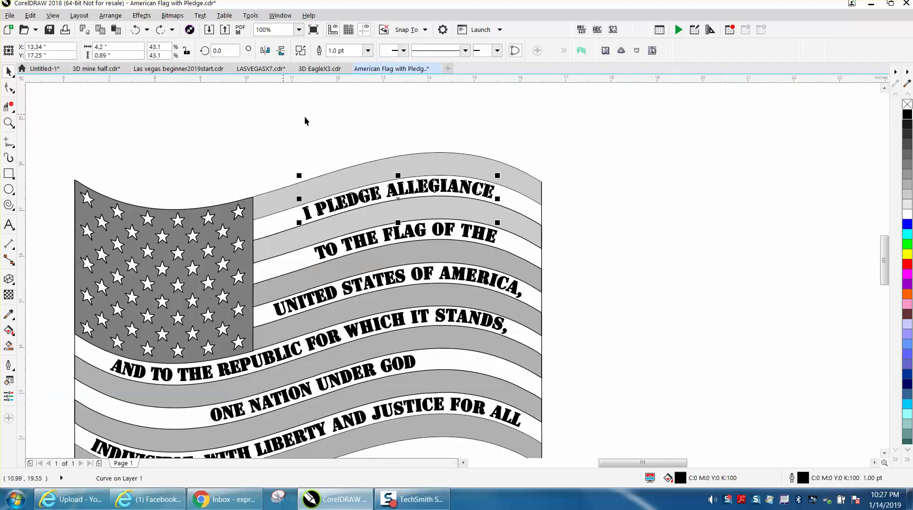
{"action": "scroll", "coordinate": [500, 181], "scroll_direction": "down", "scroll_amount": 3}
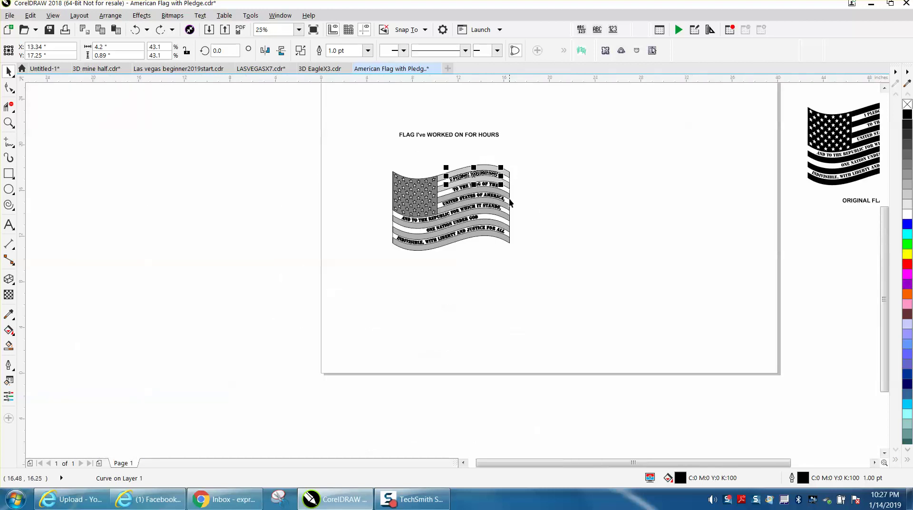
{"action": "left_click", "coordinate": [8, 123]}
{"action": "left_click_drag", "start_coordinate": [374, 165], "coordinate": [595, 265]}
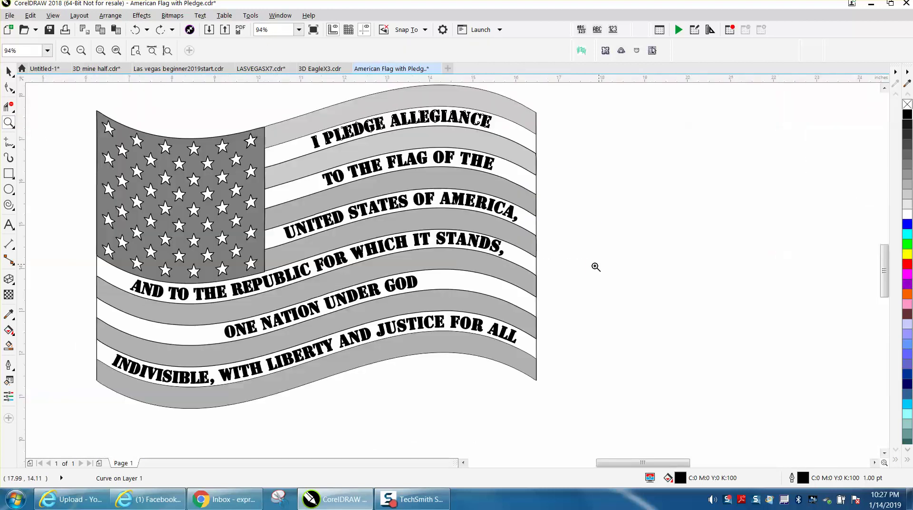
{"action": "right_click", "coordinate": [503, 259]}
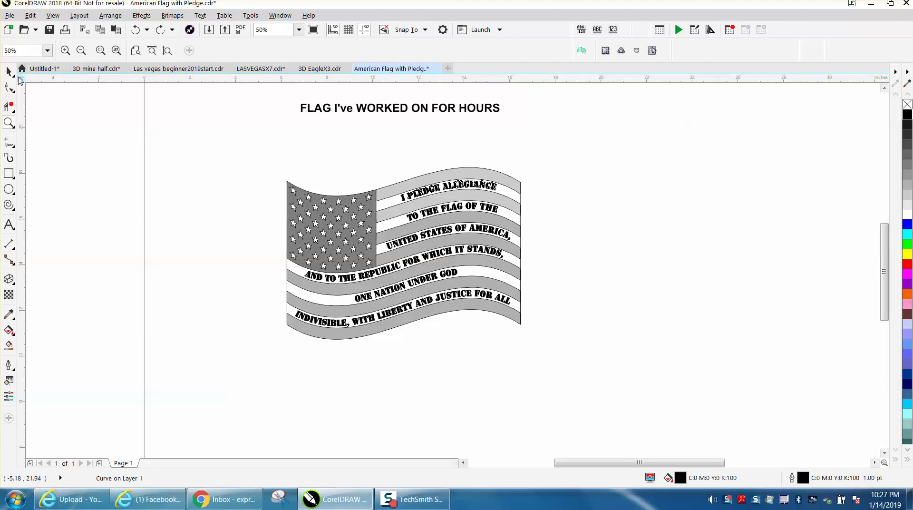
{"action": "left_click", "coordinate": [9, 71]}
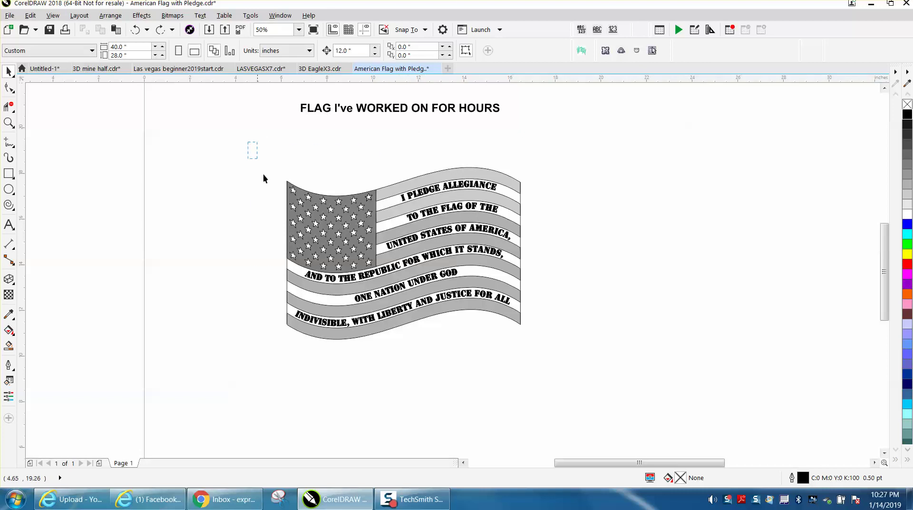
Marquee-select the whole flag and duplicate it to the right with Ctrl+D
{"action": "left_click_drag", "start_coordinate": [619, 361], "coordinate": [619, 362]}
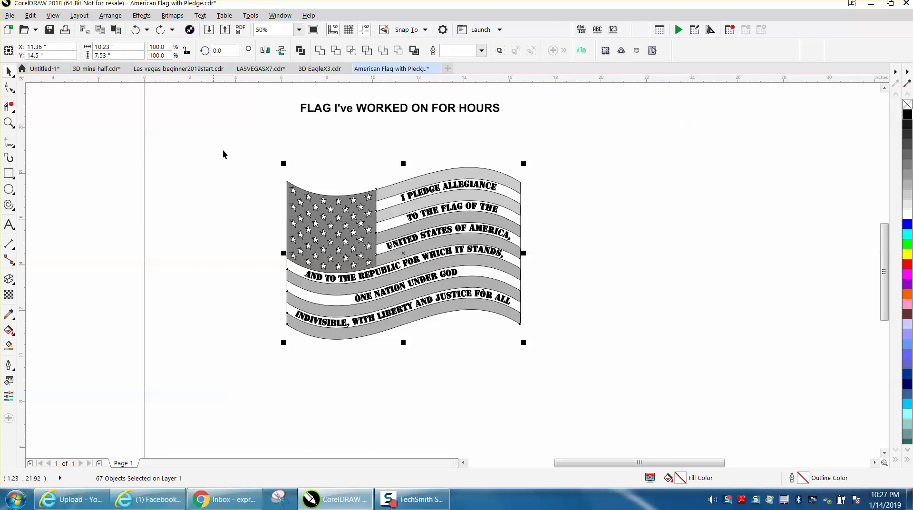
{"action": "left_click", "coordinate": [280, 119]}
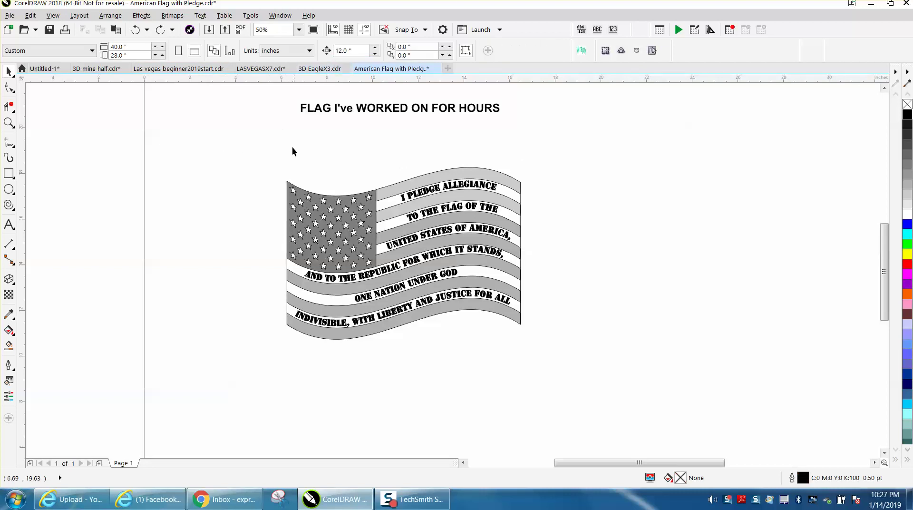
{"action": "left_click_drag", "start_coordinate": [264, 229], "coordinate": [605, 386]}
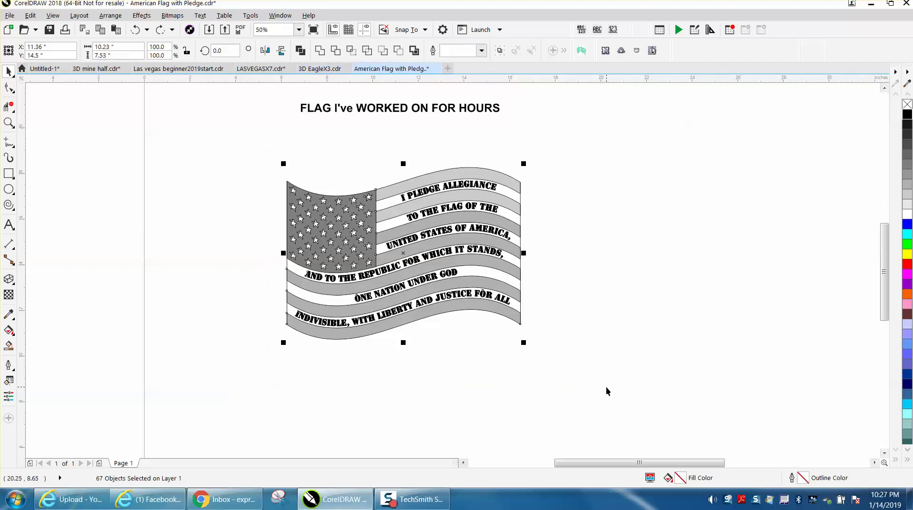
{"action": "key", "text": "ctrl+d"}
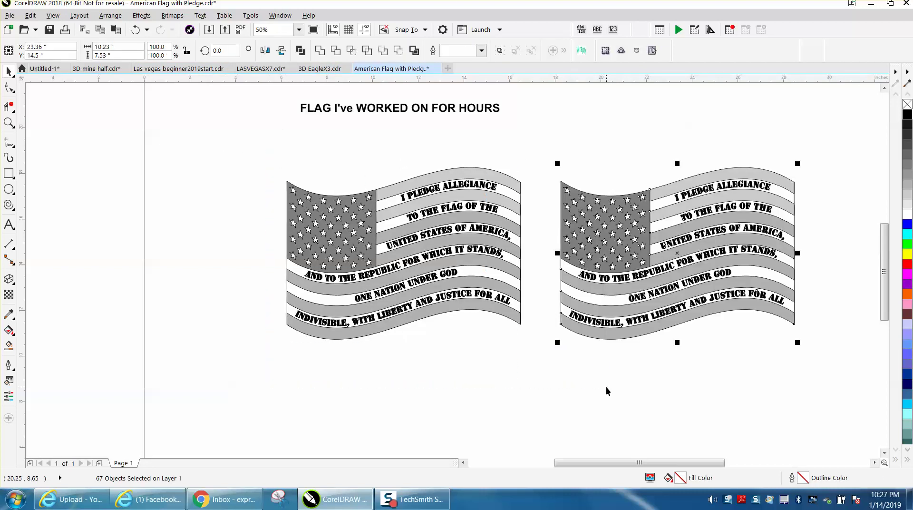
{"action": "key", "text": "Escape"}
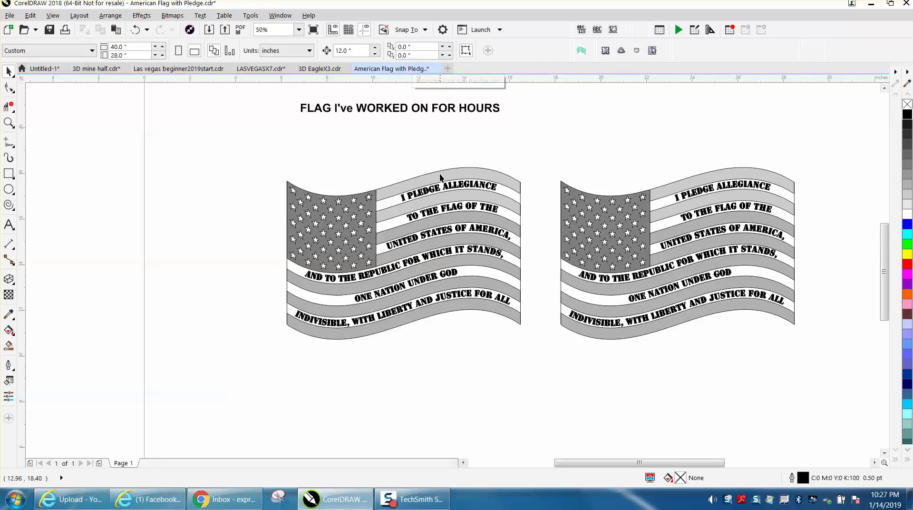
Select all of the left flag's pieces and weld them into one curve
{"action": "left_click_drag", "start_coordinate": [276, 165], "coordinate": [547, 332]}
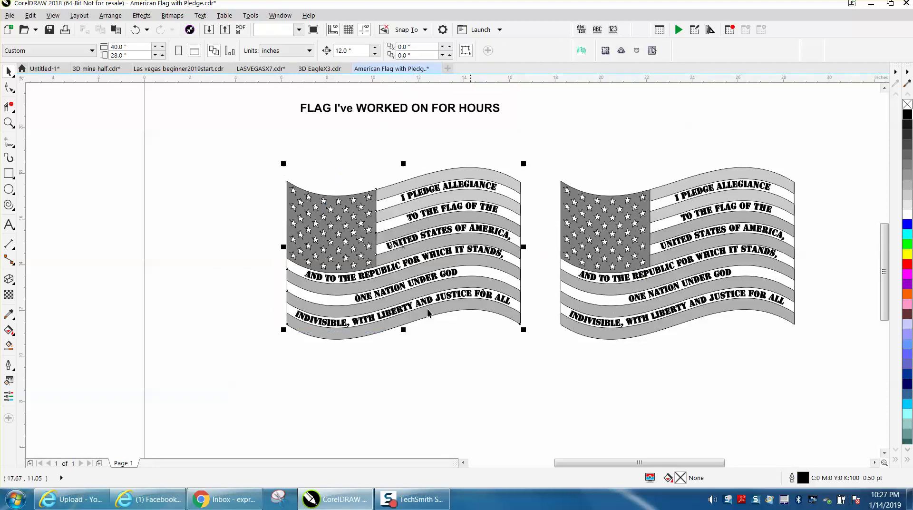
{"action": "left_click_drag", "start_coordinate": [266, 164], "coordinate": [538, 342]}
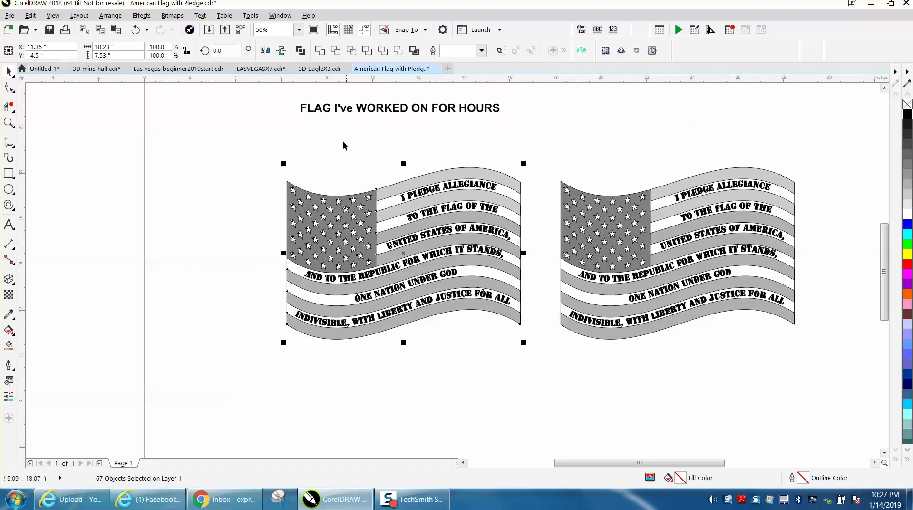
{"action": "left_click", "coordinate": [319, 51]}
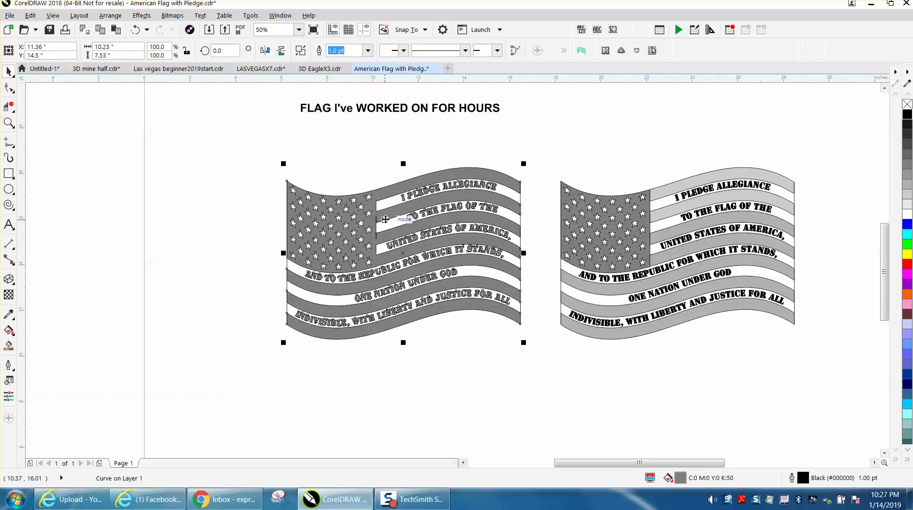
Apply a one-step, 0.2-inch outside red contour to the welded flag
{"action": "left_click", "coordinate": [141, 16]}
{"action": "left_click", "coordinate": [149, 91]}
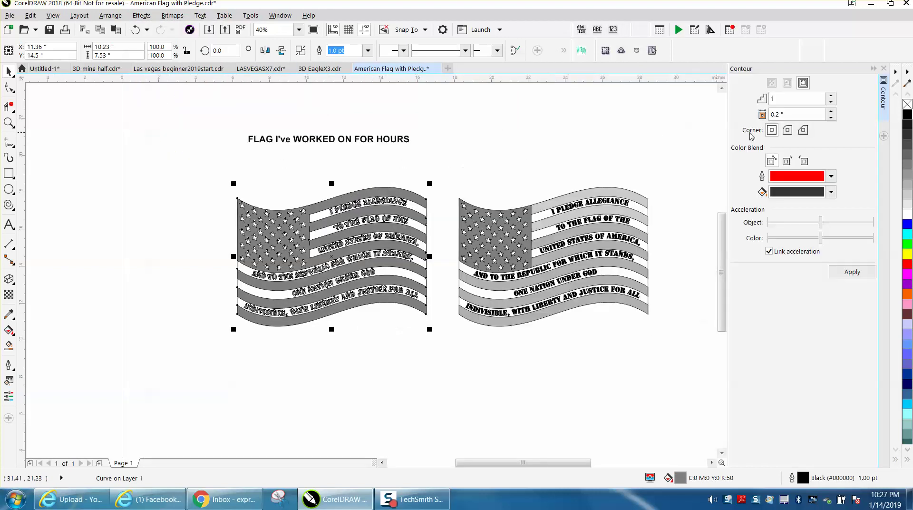
{"action": "left_click", "coordinate": [847, 272]}
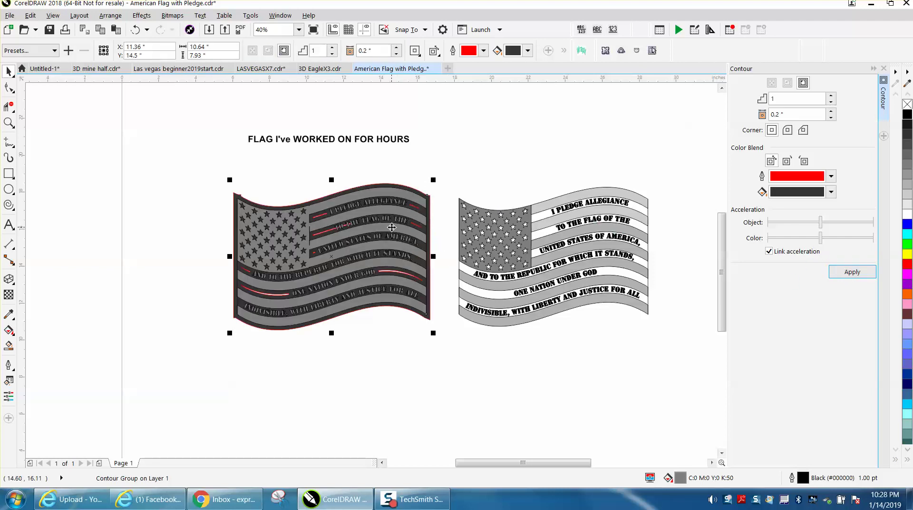
Undo the contour and the weld, then reselect the left flag's pieces
{"action": "left_click", "coordinate": [135, 30]}
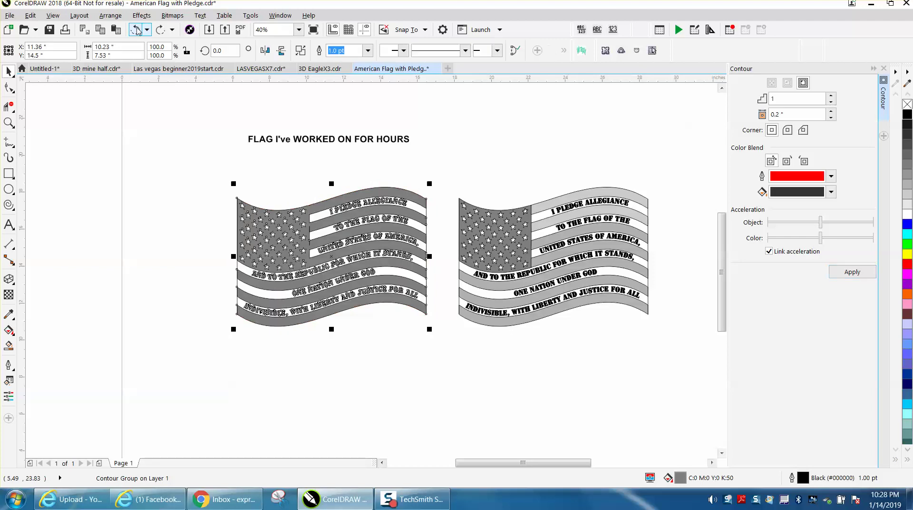
{"action": "left_click", "coordinate": [135, 30]}
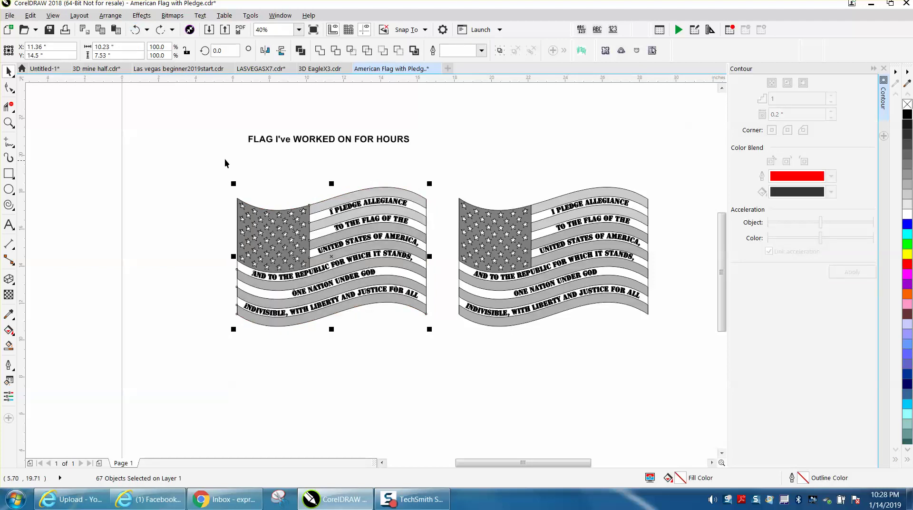
{"action": "left_click_drag", "start_coordinate": [224, 172], "coordinate": [449, 341]}
Combine the left flag's pieces and apply the red contour, then undo both
{"action": "left_click", "coordinate": [110, 16]}
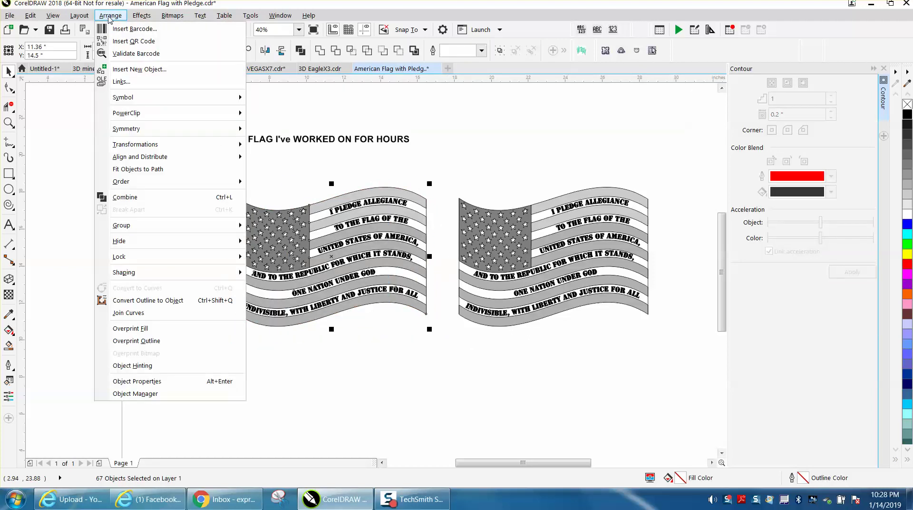
{"action": "left_click", "coordinate": [128, 197]}
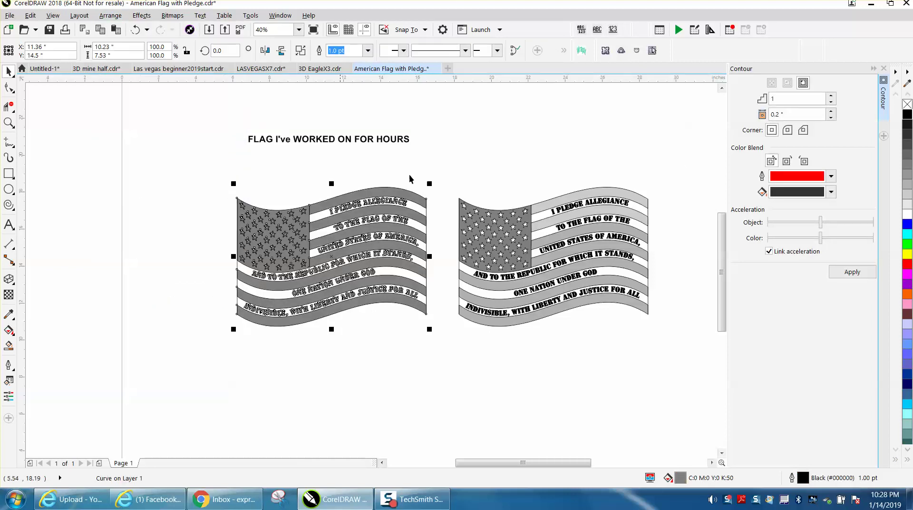
{"action": "left_click", "coordinate": [848, 271]}
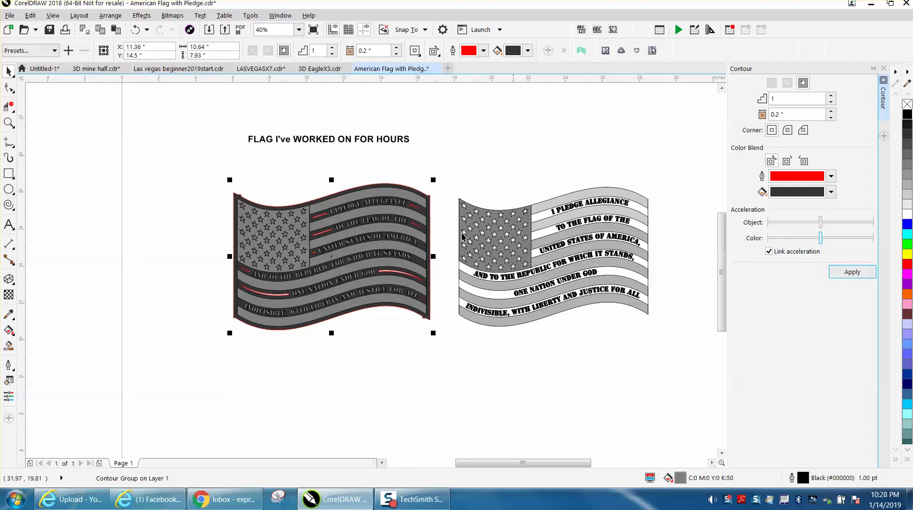
{"action": "left_click", "coordinate": [135, 30]}
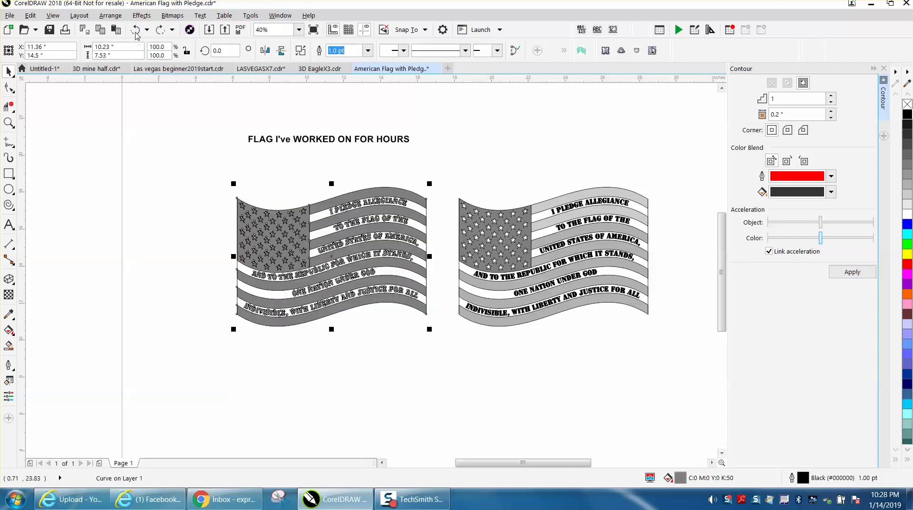
{"action": "left_click", "coordinate": [136, 31]}
Give every piece of the left flag no fill and a red outline
{"action": "left_click_drag", "start_coordinate": [222, 183], "coordinate": [455, 346]}
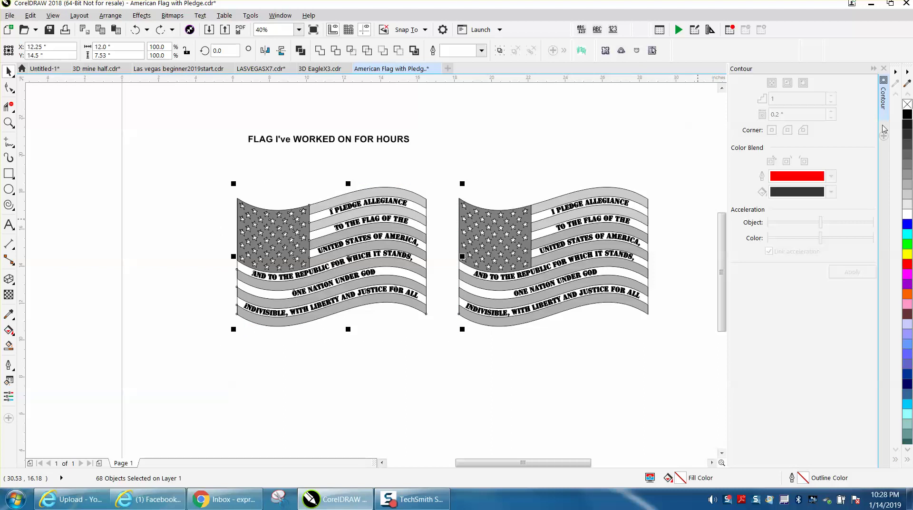
{"action": "left_click", "coordinate": [907, 105]}
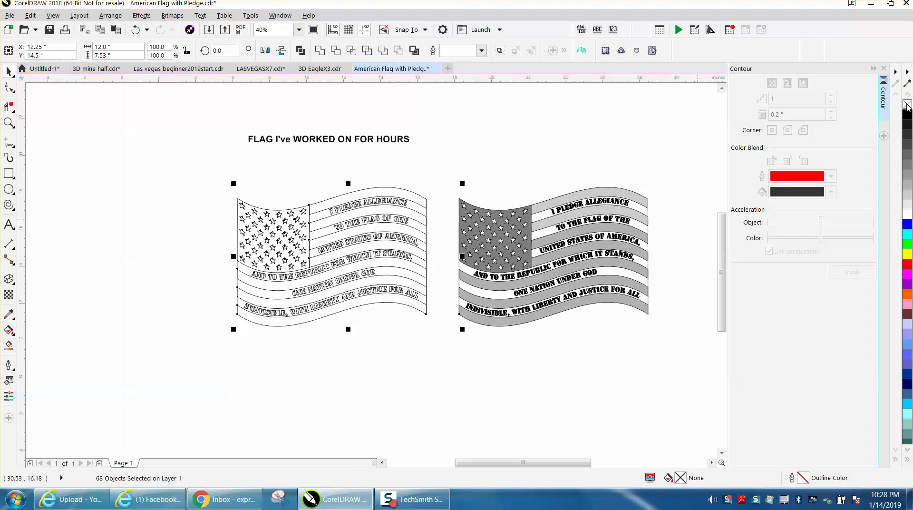
{"action": "right_click", "coordinate": [908, 264]}
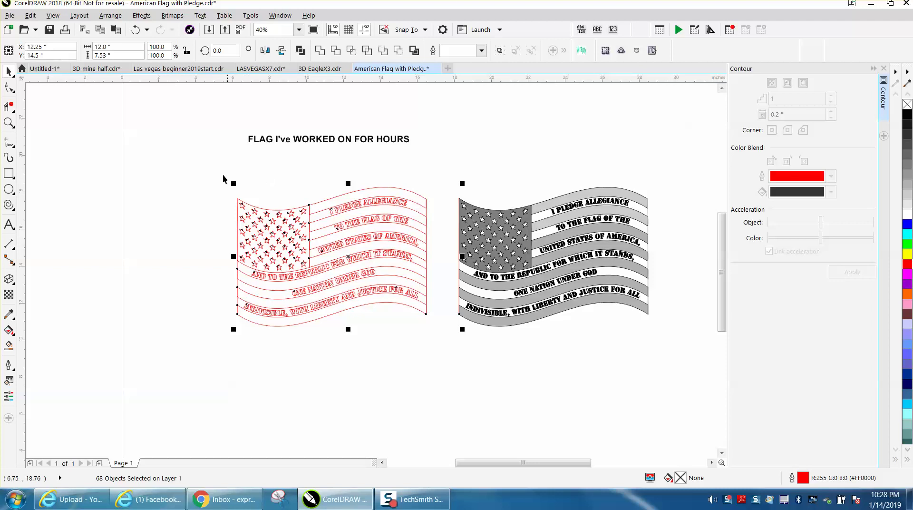
{"action": "left_click_drag", "start_coordinate": [219, 180], "coordinate": [454, 332]}
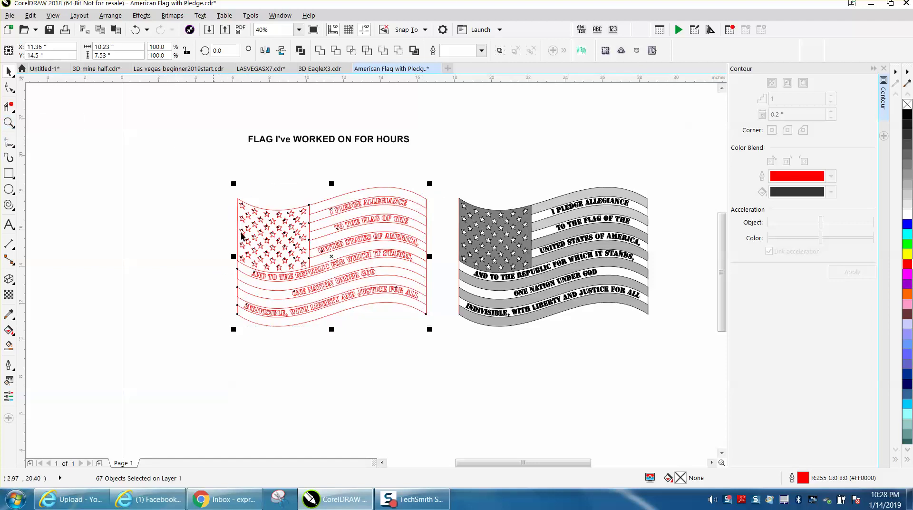
{"action": "left_click", "coordinate": [9, 123]}
Use Virtual Segment Delete to remove the stripes, star field and pledge lettering
{"action": "left_click_drag", "start_coordinate": [176, 143], "coordinate": [494, 370]}
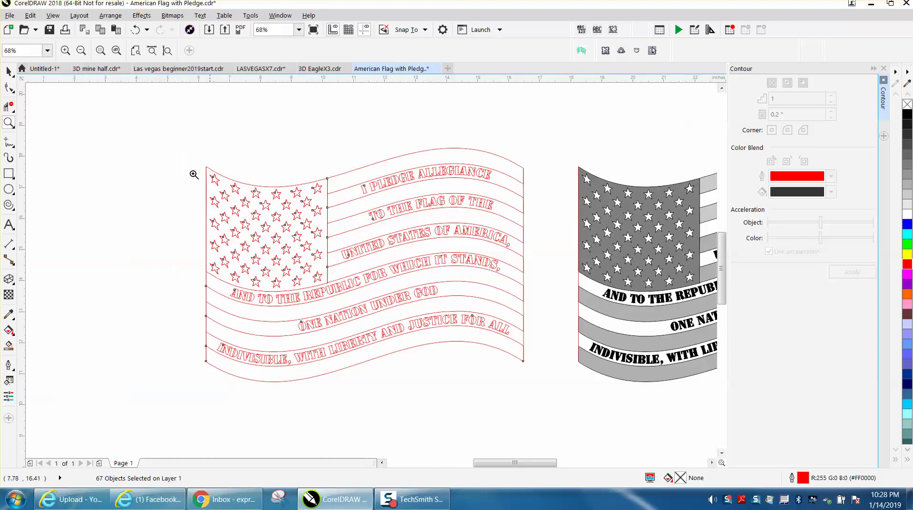
{"action": "left_click", "coordinate": [9, 107]}
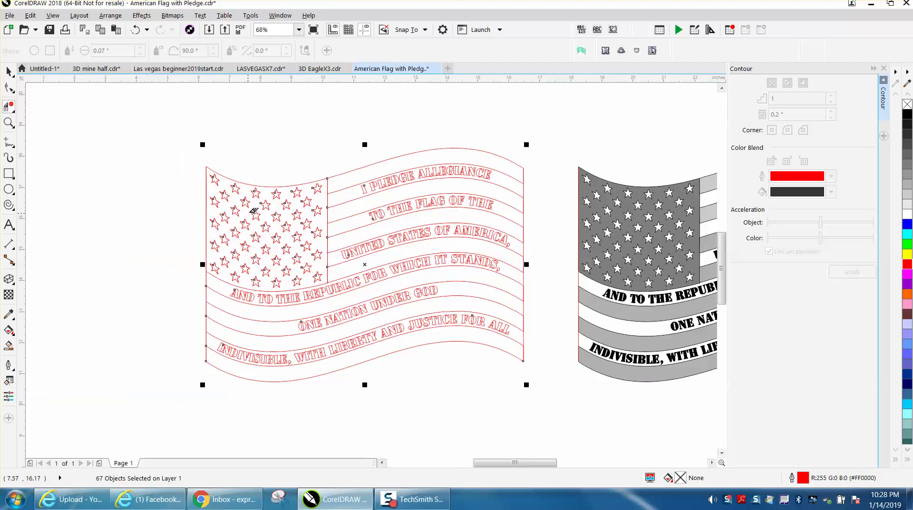
{"action": "left_click_drag", "start_coordinate": [276, 259], "coordinate": [522, 278]}
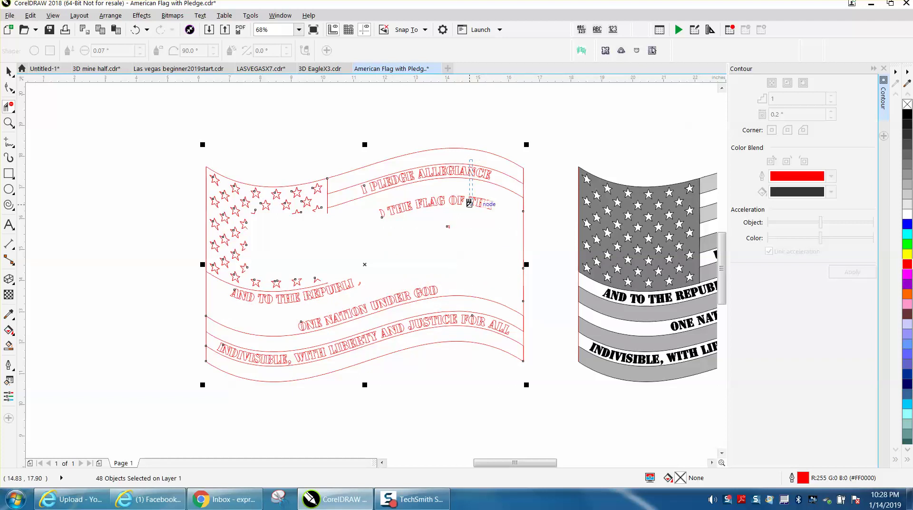
{"action": "left_click_drag", "start_coordinate": [475, 164], "coordinate": [470, 223]}
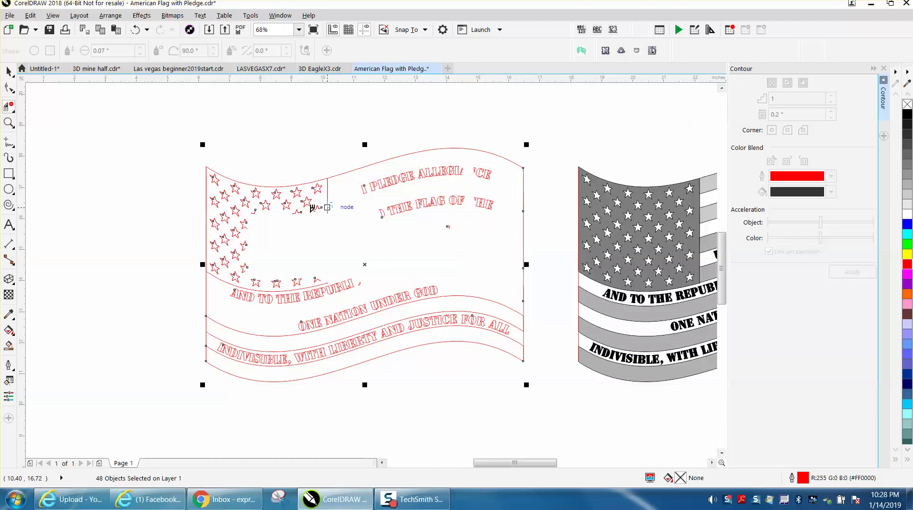
{"action": "left_click_drag", "start_coordinate": [332, 202], "coordinate": [232, 305]}
{"action": "left_click_drag", "start_coordinate": [282, 255], "coordinate": [455, 315]}
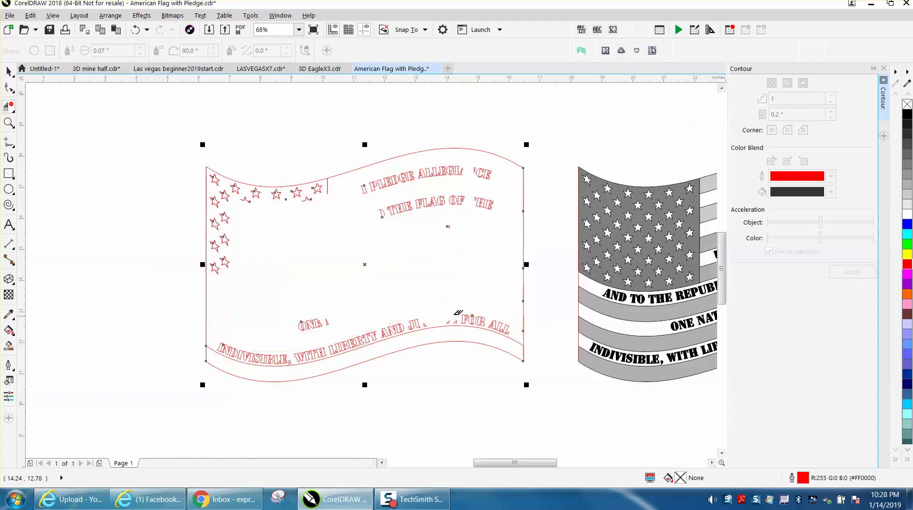
{"action": "left_click_drag", "start_coordinate": [367, 171], "coordinate": [503, 221]}
{"action": "left_click_drag", "start_coordinate": [493, 166], "coordinate": [386, 185]}
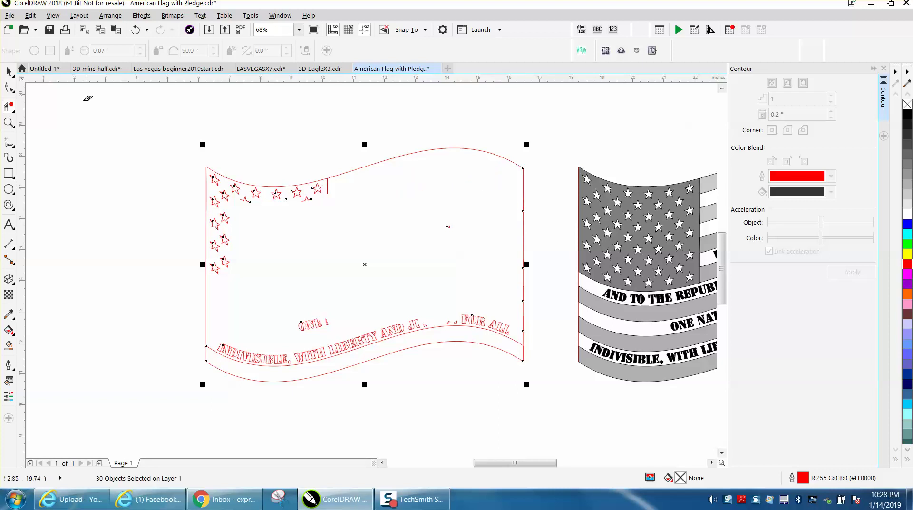
Check the remaining star group by nudging it left and undoing, then zoom in on the flag
{"action": "left_click", "coordinate": [9, 71]}
{"action": "left_click", "coordinate": [366, 161]}
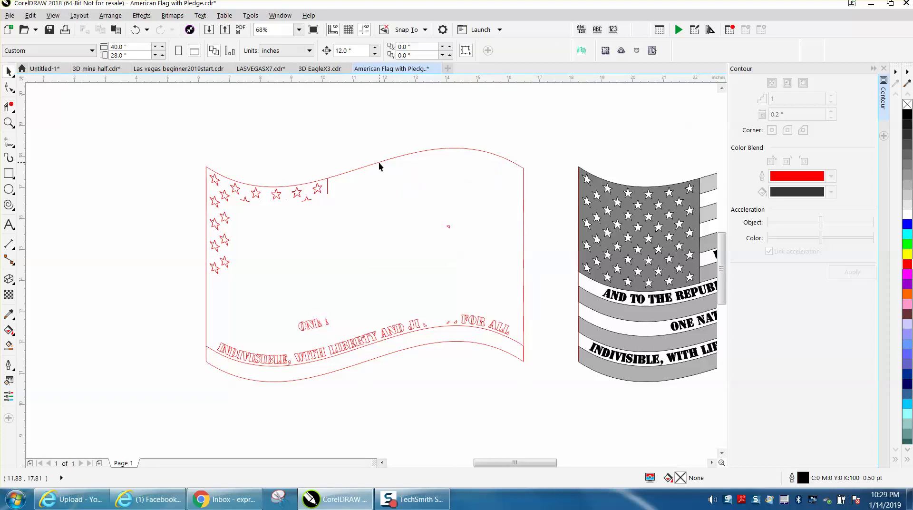
{"action": "left_click", "coordinate": [379, 163]}
{"action": "scroll", "coordinate": [379, 163], "scroll_direction": "down", "scroll_amount": 3}
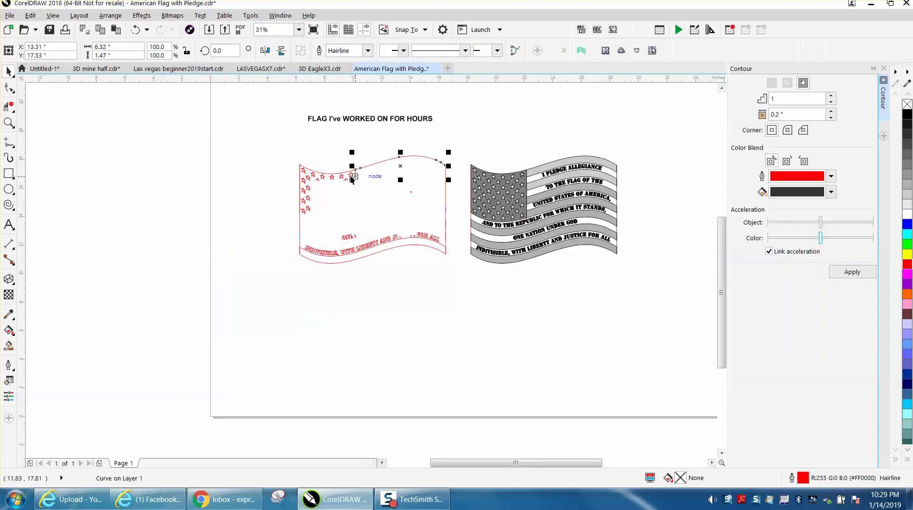
{"action": "left_click", "coordinate": [345, 176]}
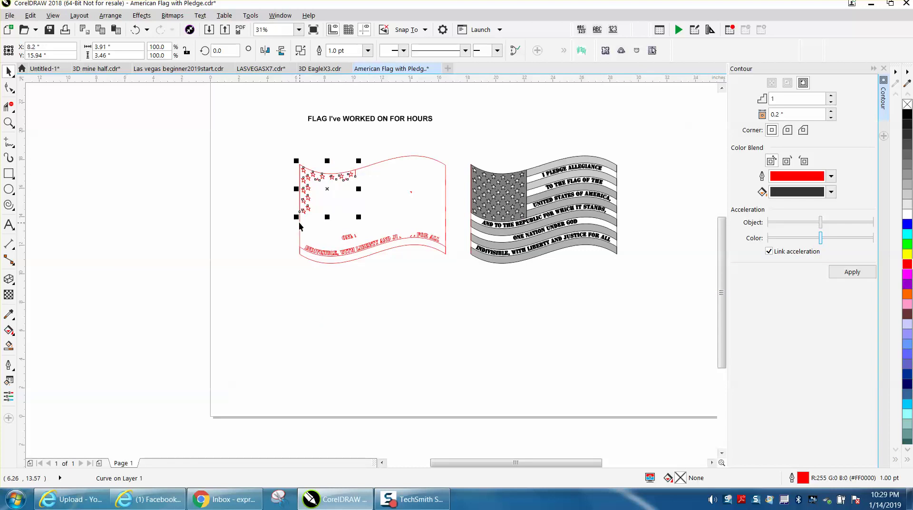
{"action": "key", "text": "Left"}
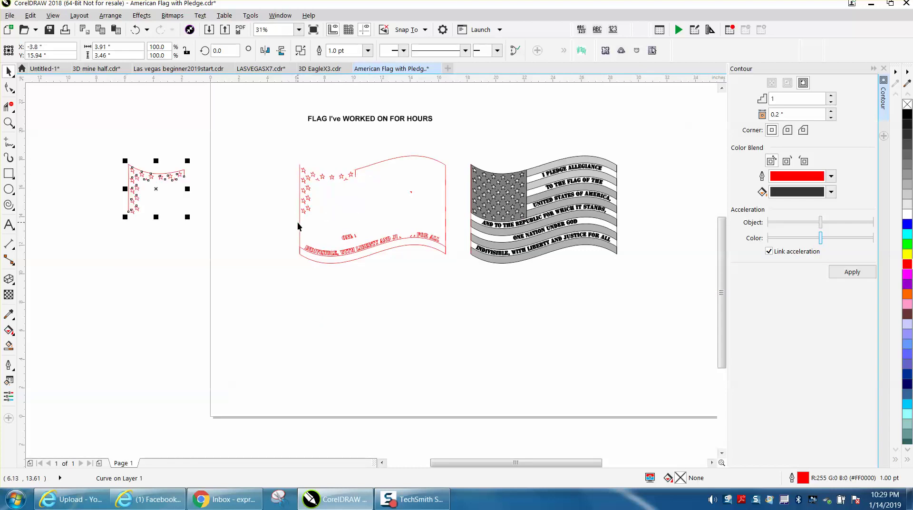
{"action": "key", "text": "ctrl+z"}
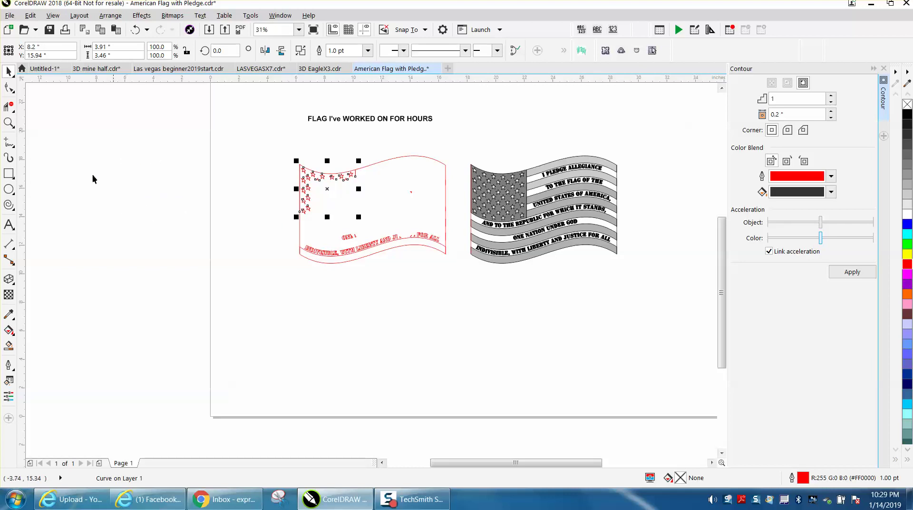
{"action": "left_click", "coordinate": [9, 123]}
{"action": "left_click_drag", "start_coordinate": [261, 129], "coordinate": [466, 291]}
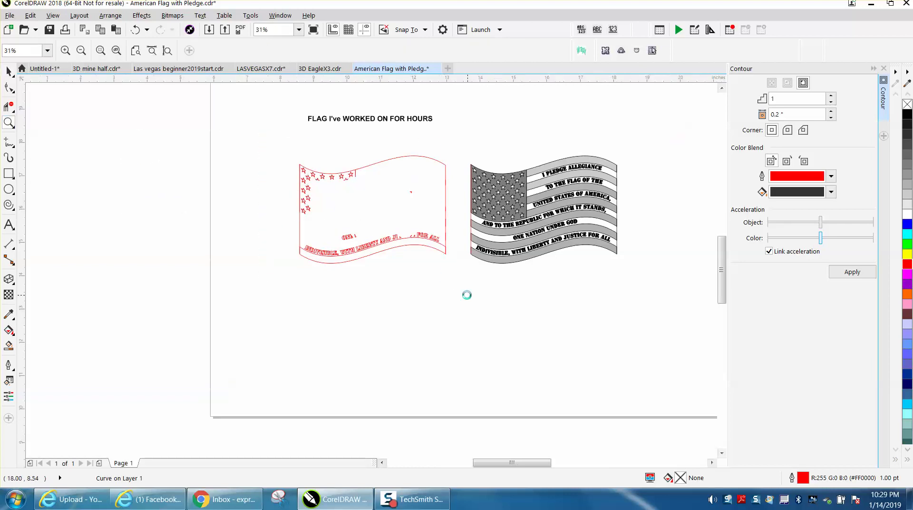
Erase the left and top star rows and the bottom words ONE, INDIVISIBLE, FOR and ALL
{"action": "left_click", "coordinate": [9, 71]}
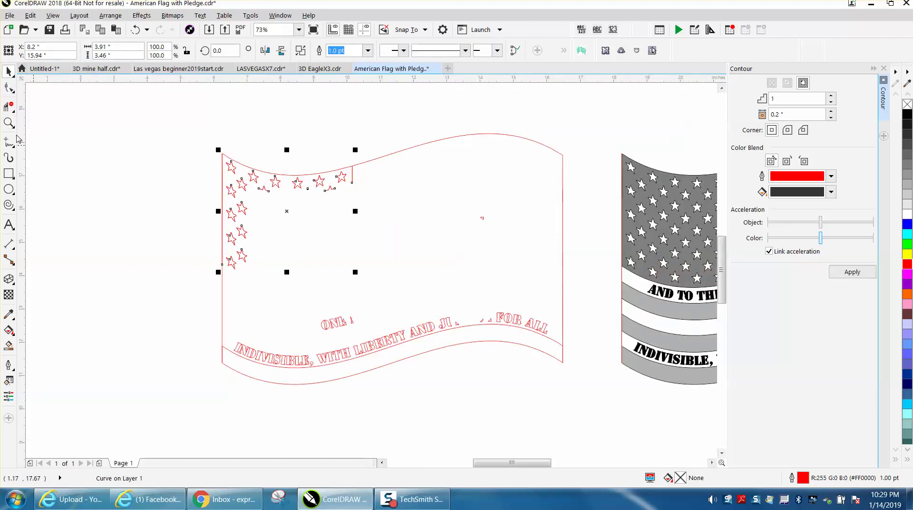
{"action": "left_click", "coordinate": [8, 106]}
{"action": "left_click_drag", "start_coordinate": [232, 183], "coordinate": [235, 264]}
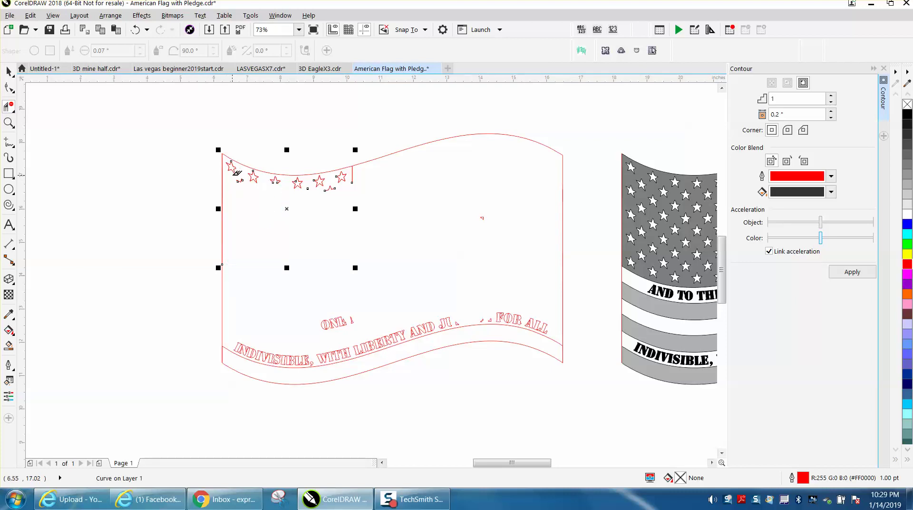
{"action": "mouse_move", "coordinate": [237, 173]}
{"action": "left_mouse_down"}
{"action": "mouse_move", "coordinate": [346, 192]}
{"action": "mouse_move", "coordinate": [352, 178]}
{"action": "left_mouse_up"}
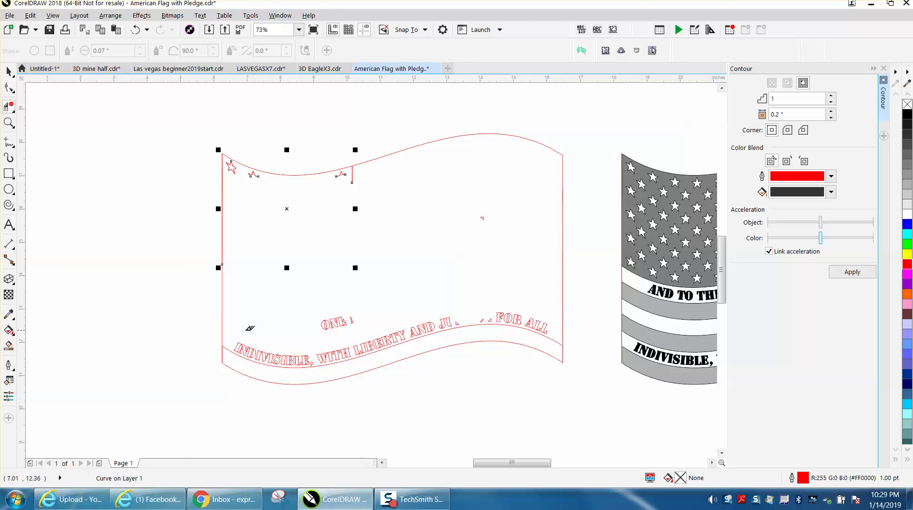
{"action": "left_click_drag", "start_coordinate": [311, 312], "coordinate": [371, 328]}
{"action": "mouse_move", "coordinate": [232, 336]}
{"action": "left_mouse_down"}
{"action": "mouse_move", "coordinate": [304, 363]}
{"action": "mouse_move", "coordinate": [327, 360]}
{"action": "mouse_move", "coordinate": [320, 370]}
{"action": "left_mouse_up"}
{"action": "mouse_move", "coordinate": [328, 334]}
{"action": "left_mouse_down"}
{"action": "mouse_move", "coordinate": [333, 351]}
{"action": "mouse_move", "coordinate": [375, 354]}
{"action": "mouse_move", "coordinate": [413, 327]}
{"action": "mouse_move", "coordinate": [547, 327]}
{"action": "left_mouse_up"}
{"action": "left_click_drag", "start_coordinate": [475, 204], "coordinate": [498, 228]}
{"action": "mouse_move", "coordinate": [525, 315]}
{"action": "left_mouse_down"}
{"action": "mouse_move", "coordinate": [552, 328]}
{"action": "mouse_move", "coordinate": [539, 333]}
{"action": "left_mouse_up"}
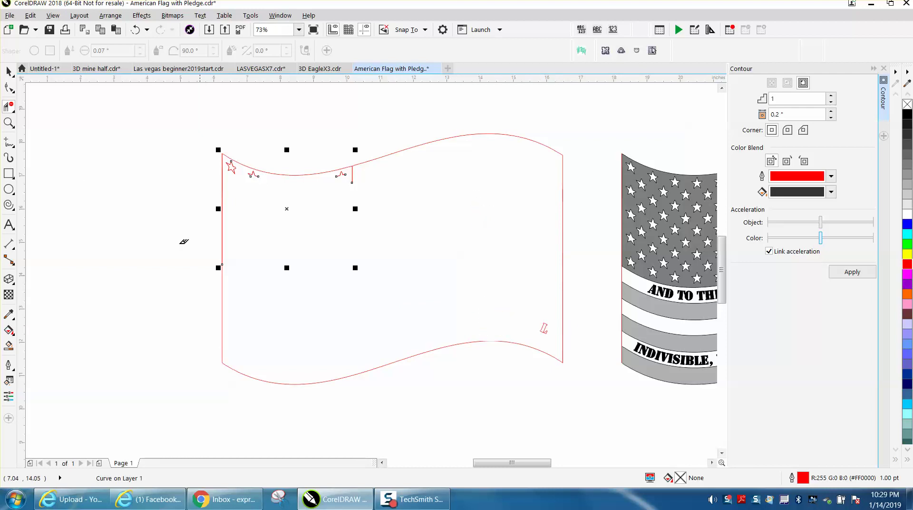
Zoom in and remove the leftover L mark with Virtual Segment Delete
{"action": "left_click", "coordinate": [8, 122]}
{"action": "left_click_drag", "start_coordinate": [458, 312], "coordinate": [526, 372]}
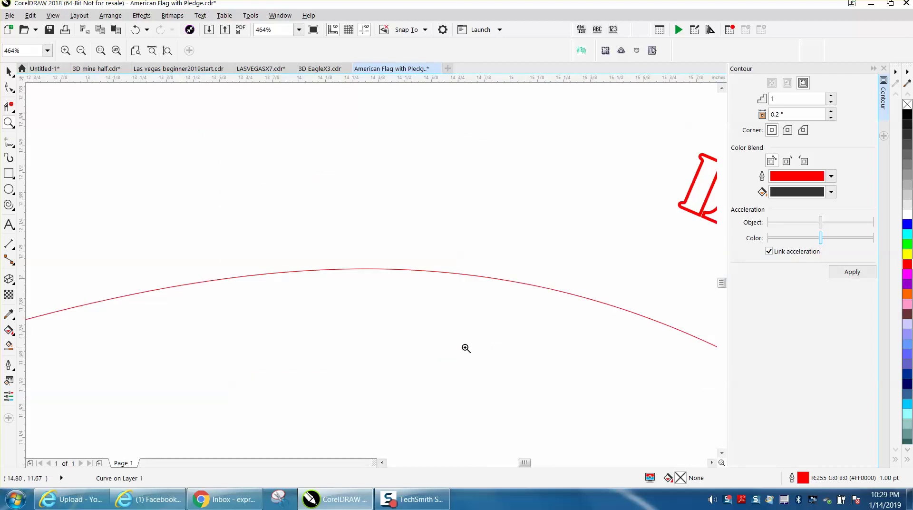
{"action": "scroll", "coordinate": [174, 225], "scroll_direction": "down", "scroll_amount": 4}
{"action": "left_click", "coordinate": [9, 108]}
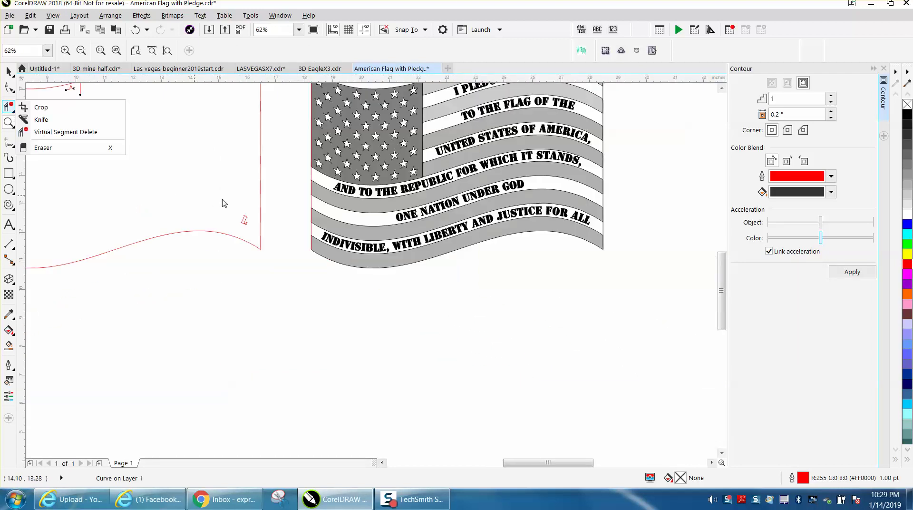
{"action": "left_click", "coordinate": [10, 107]}
{"action": "left_click", "coordinate": [66, 132]}
{"action": "left_click_drag", "start_coordinate": [224, 204], "coordinate": [245, 222]}
{"action": "scroll", "coordinate": [246, 221], "scroll_direction": "down", "scroll_amount": 1}
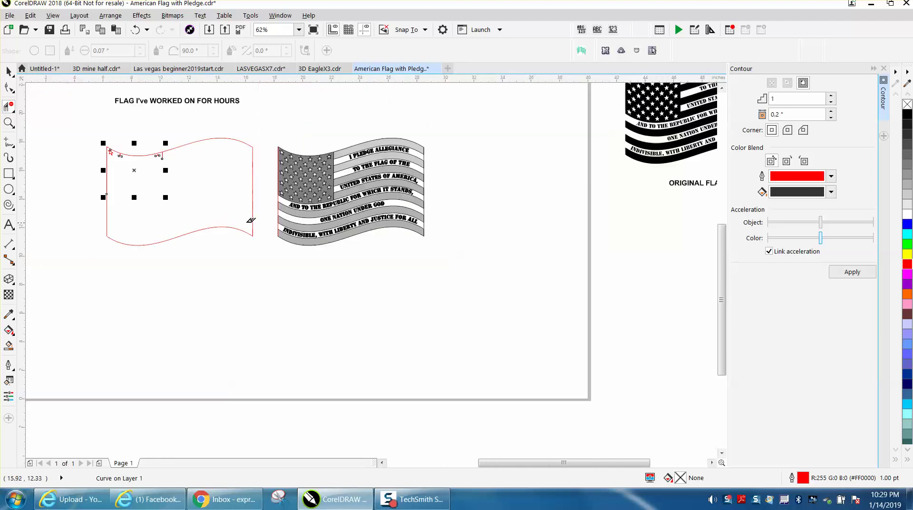
Delete the last star remnant, the zigzag fragment and the short vertical line near the top edge
{"action": "left_click", "coordinate": [9, 122]}
{"action": "left_click_drag", "start_coordinate": [107, 134], "coordinate": [214, 189]}
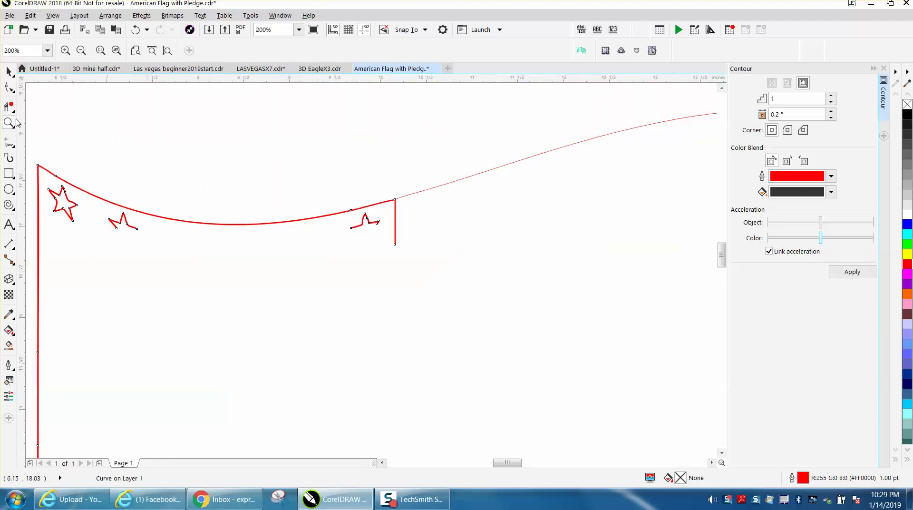
{"action": "left_click", "coordinate": [9, 107]}
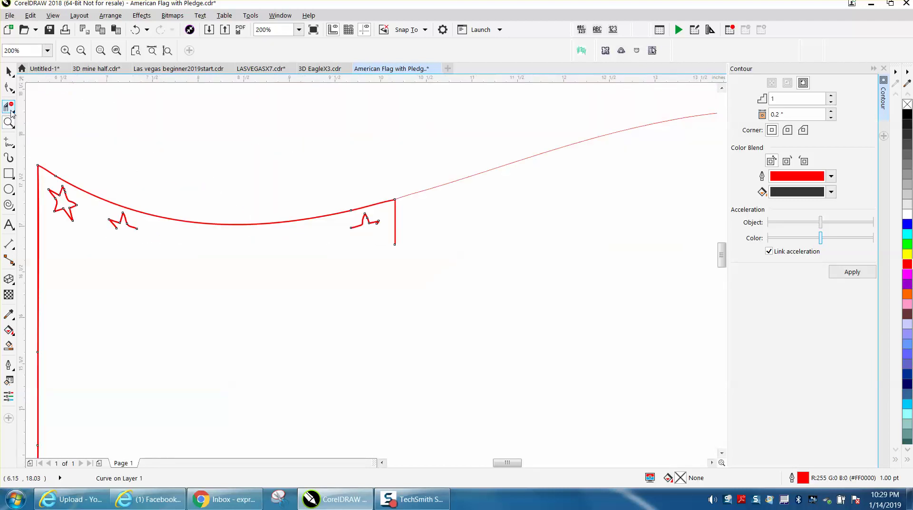
{"action": "left_click", "coordinate": [70, 198]}
{"action": "left_click", "coordinate": [63, 189]}
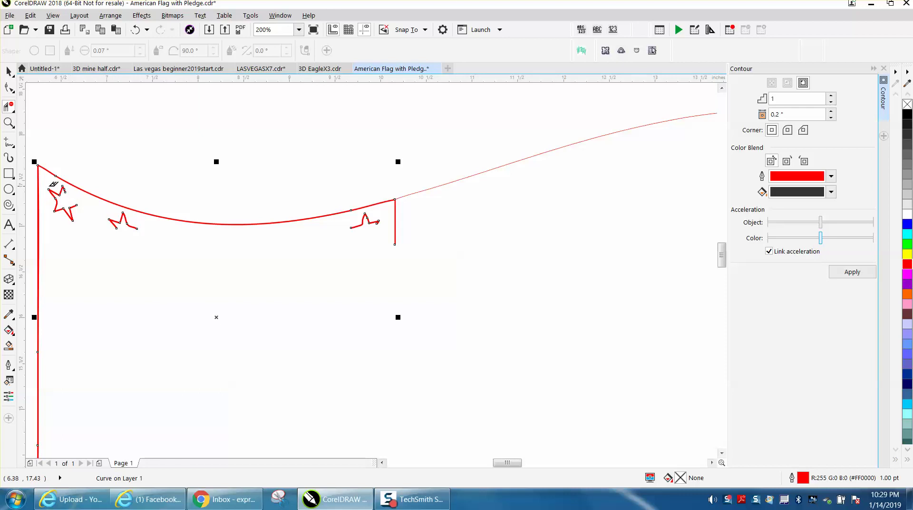
{"action": "left_click_drag", "start_coordinate": [48, 190], "coordinate": [138, 235]}
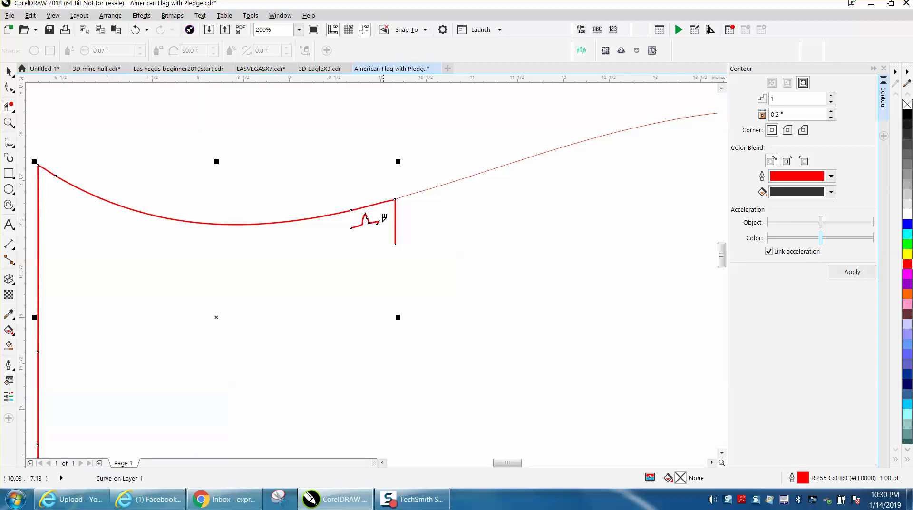
{"action": "left_click_drag", "start_coordinate": [352, 212], "coordinate": [381, 234]}
{"action": "left_click", "coordinate": [396, 211]}
{"action": "scroll", "coordinate": [370, 216], "scroll_direction": "down", "scroll_amount": 2}
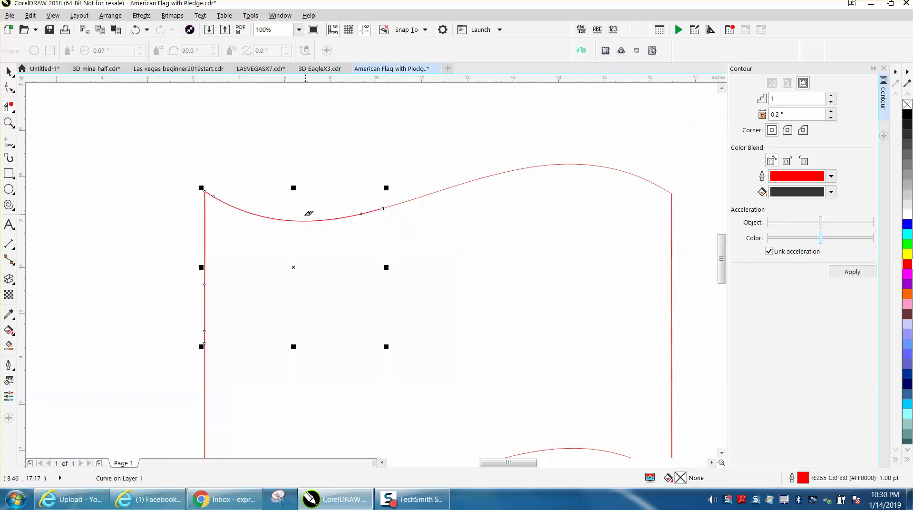
Drag the outline's upper-left piece away to test it, then undo the move
{"action": "left_click", "coordinate": [9, 71]}
{"action": "left_click_drag", "start_coordinate": [295, 265], "coordinate": [147, 220]}
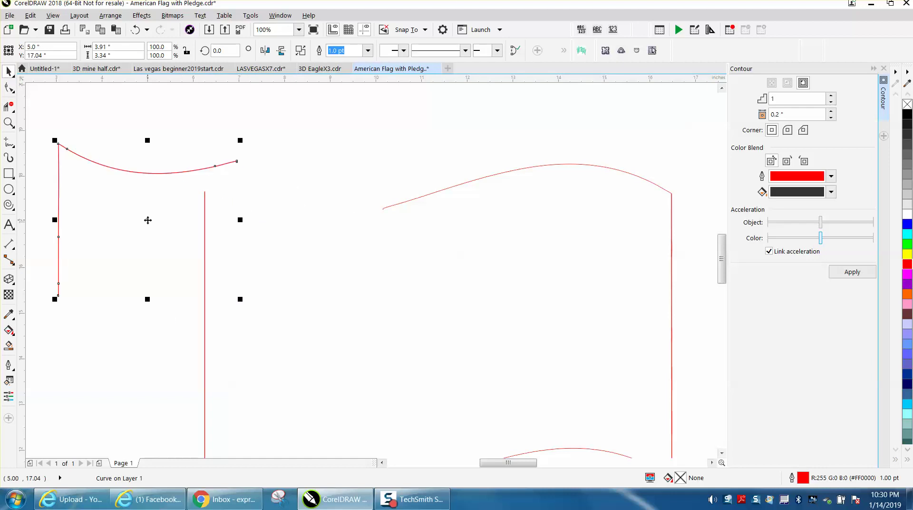
{"action": "left_click", "coordinate": [135, 30]}
Smart Fill the inside of the red outline black and nudge the new shape down
{"action": "scroll", "coordinate": [98, 86], "scroll_direction": "down", "scroll_amount": 4}
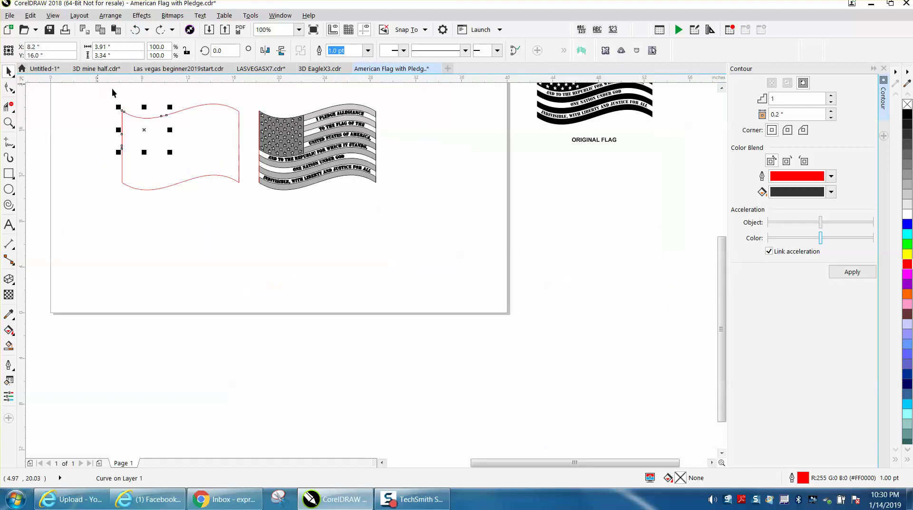
{"action": "left_click", "coordinate": [9, 345]}
{"action": "left_click", "coordinate": [185, 143]}
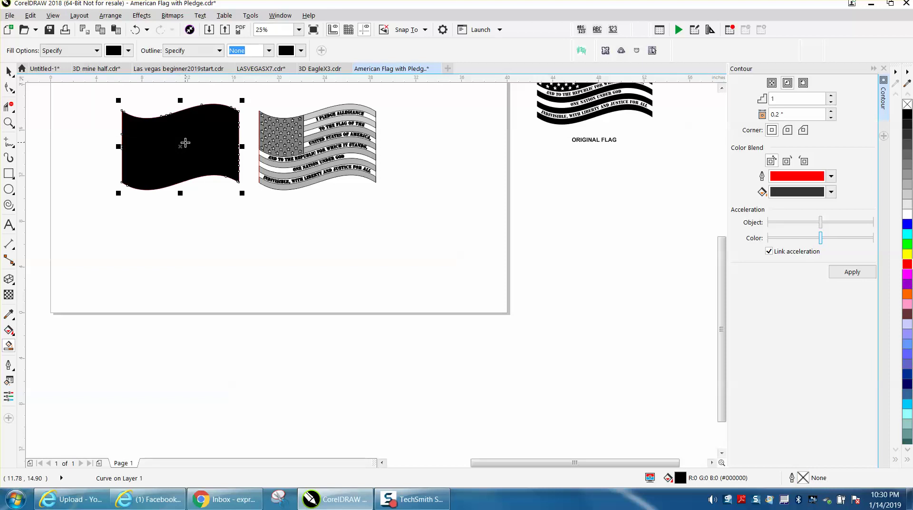
{"action": "key", "text": "Down"}
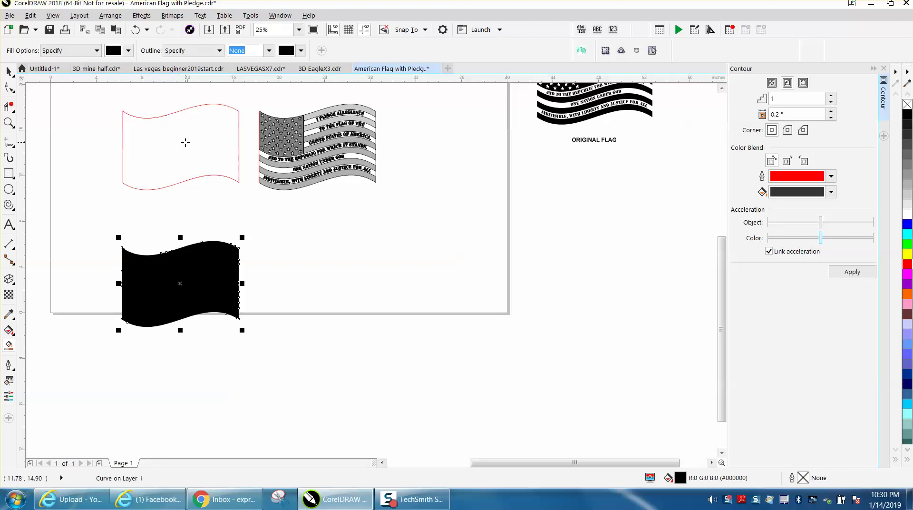
Marquee-select only the red flag outline with the Pick tool
{"action": "left_click", "coordinate": [9, 71]}
{"action": "left_click", "coordinate": [225, 189]}
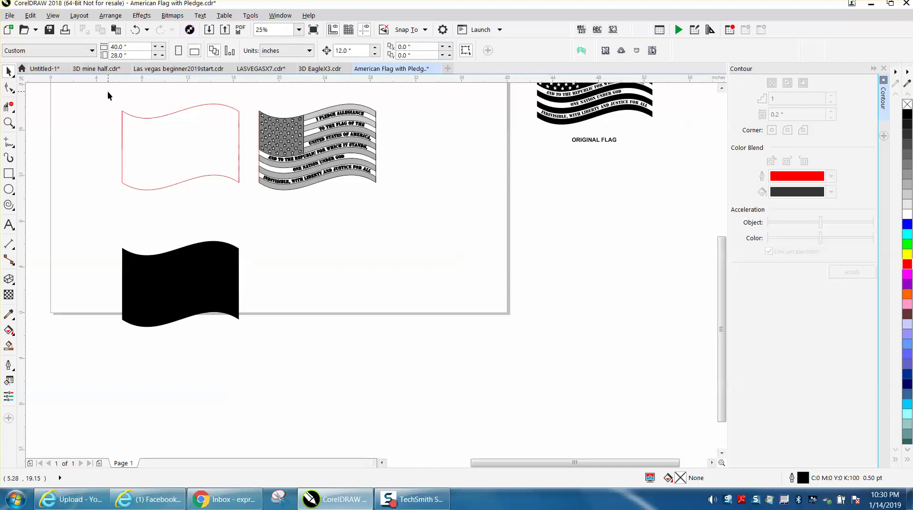
{"action": "left_click_drag", "start_coordinate": [108, 94], "coordinate": [245, 207]}
Delete the old red outline and give the black shape no fill and a red outline
{"action": "key", "text": "Delete"}
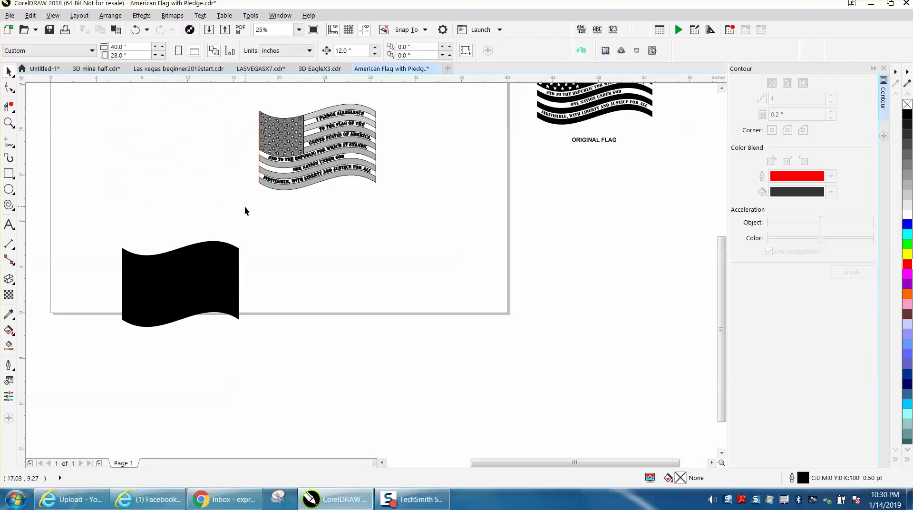
{"action": "left_click", "coordinate": [210, 267]}
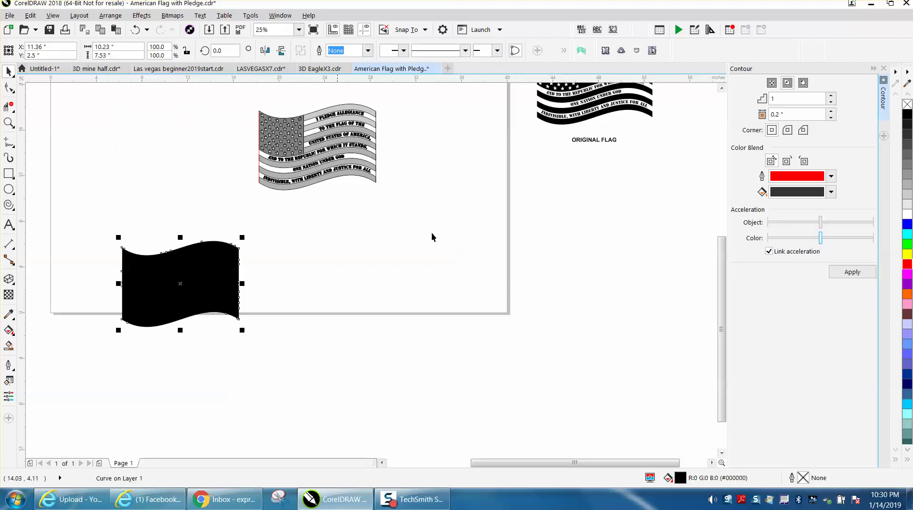
{"action": "left_click", "coordinate": [906, 104]}
{"action": "right_click", "coordinate": [905, 267]}
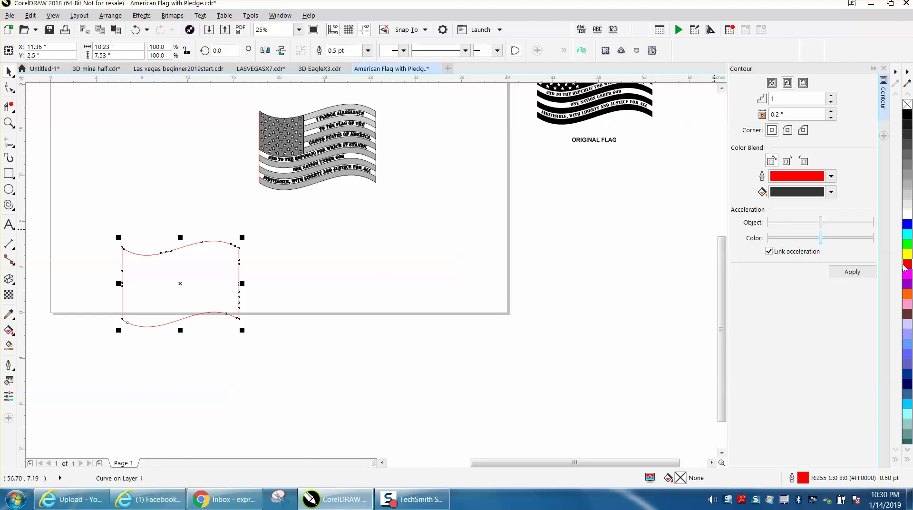
Align the red outline over the pledge flag with T and C, then zoom in to check it
{"action": "key", "text": "t"}
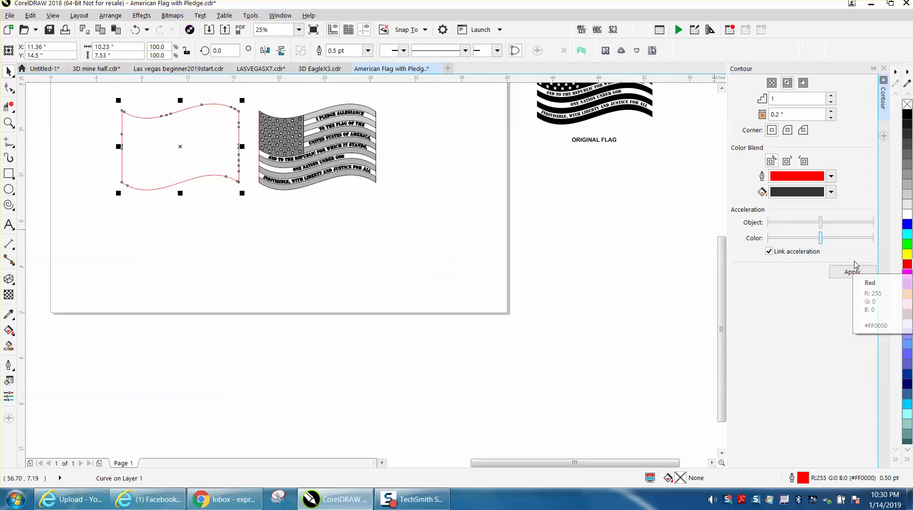
{"action": "key", "text": "c"}
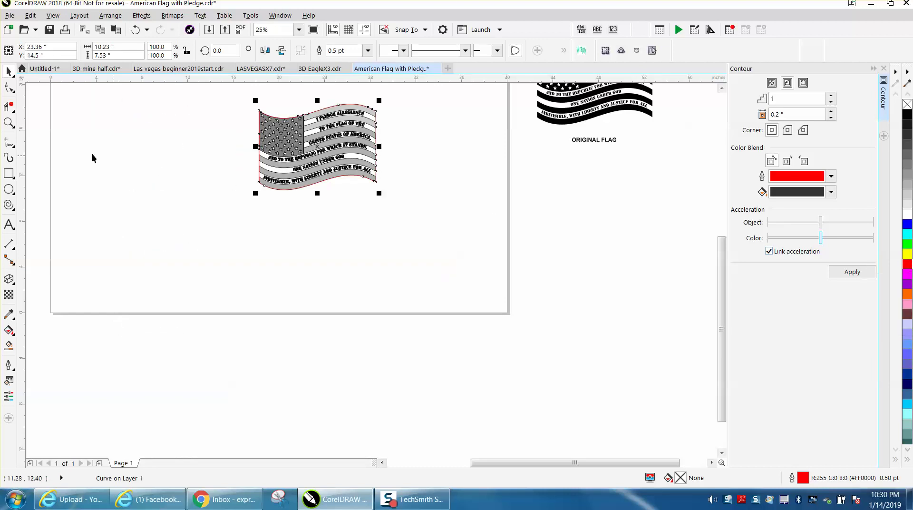
{"action": "left_click", "coordinate": [8, 122]}
{"action": "left_click_drag", "start_coordinate": [249, 101], "coordinate": [448, 198]}
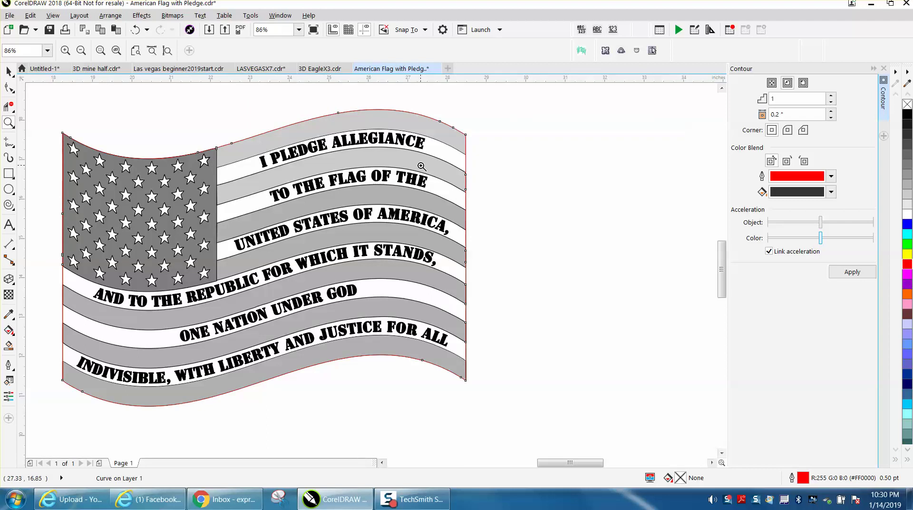
Test-move the flag's top grey stripe off the right edge, then undo it
{"action": "left_click", "coordinate": [9, 71]}
{"action": "left_click", "coordinate": [292, 135]}
{"action": "left_click", "coordinate": [544, 151]}
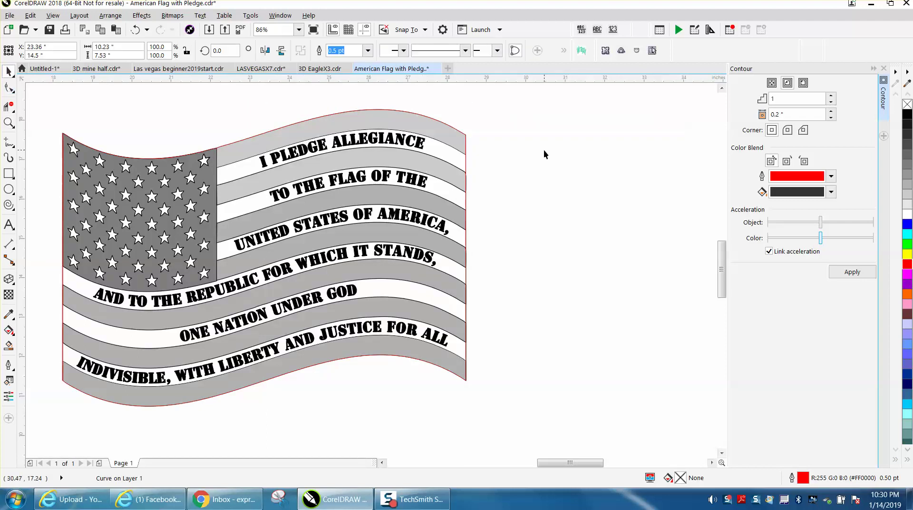
{"action": "left_click", "coordinate": [456, 152]}
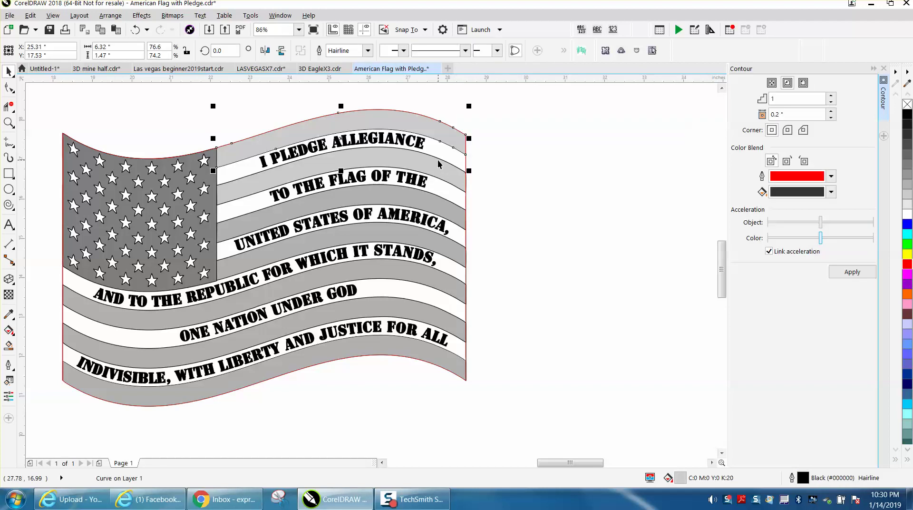
{"action": "left_click_drag", "start_coordinate": [438, 162], "coordinate": [563, 217]}
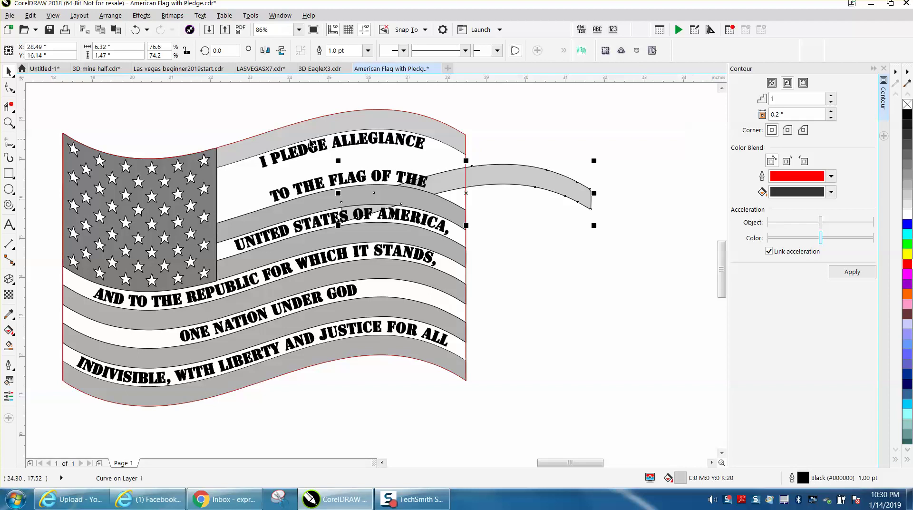
{"action": "left_click", "coordinate": [137, 30]}
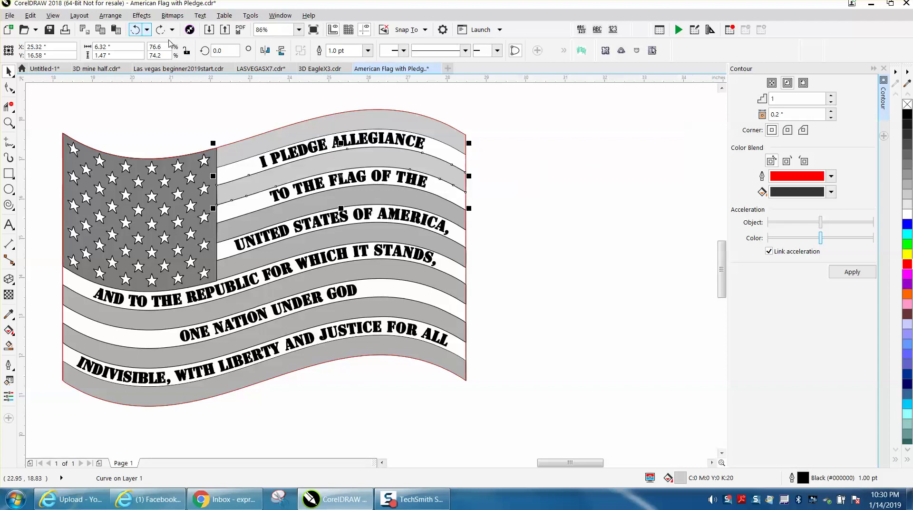
Select the FLAG I've WORKED ON FOR HOURS title and delete it
{"action": "scroll", "coordinate": [478, 164], "scroll_direction": "down", "scroll_amount": 5}
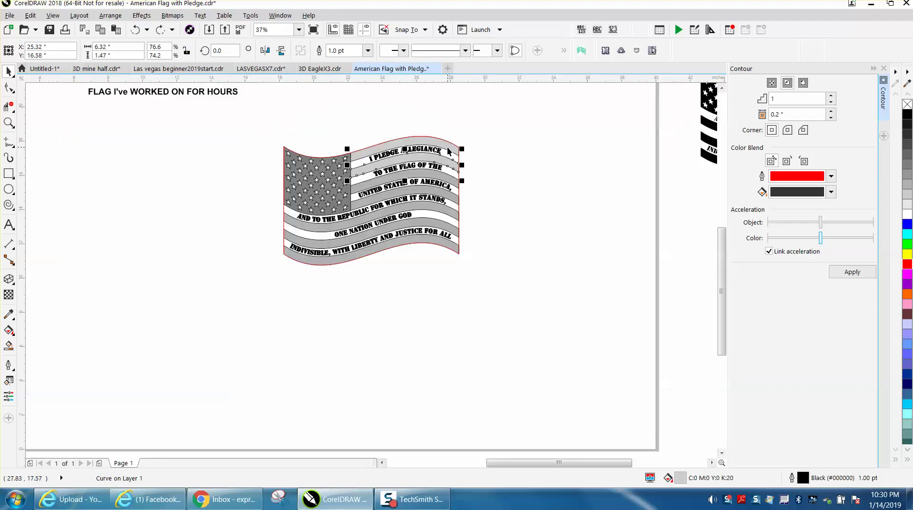
{"action": "left_click_drag", "start_coordinate": [293, 111], "coordinate": [377, 144]}
{"action": "key", "text": "Delete"}
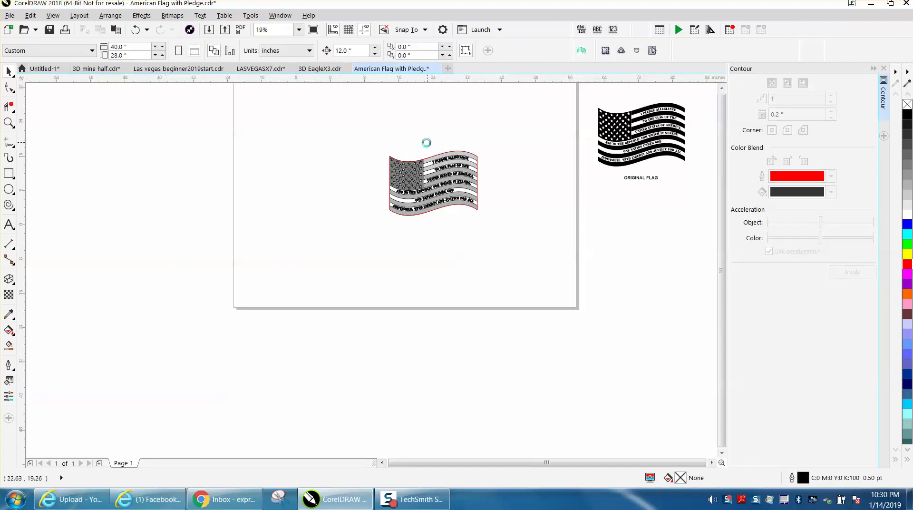
{"action": "scroll", "coordinate": [388, 138], "scroll_direction": "down", "scroll_amount": 2}
Move the whole pledge flag to the page's upper left and zoom in on it
{"action": "left_click_drag", "start_coordinate": [472, 186], "coordinate": [472, 187]}
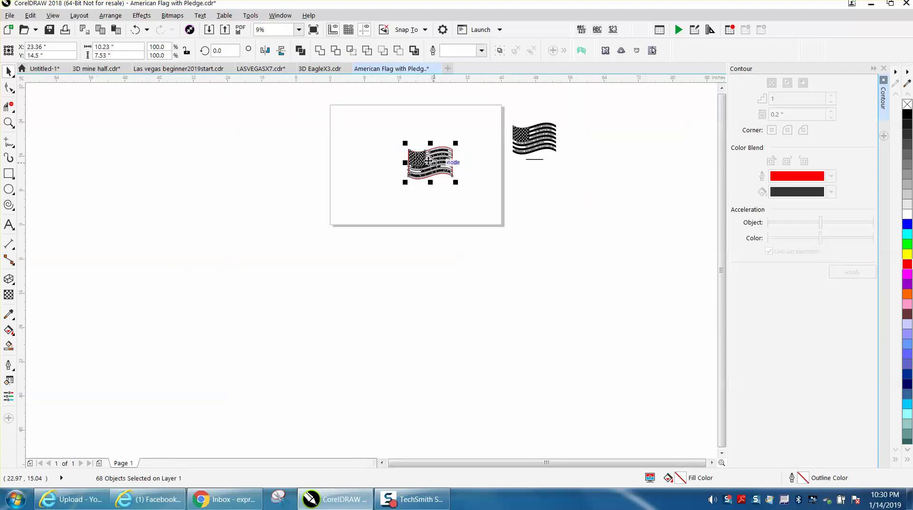
{"action": "left_click_drag", "start_coordinate": [430, 166], "coordinate": [367, 145]}
{"action": "key", "text": "z"}
{"action": "left_click_drag", "start_coordinate": [320, 101], "coordinate": [534, 218]}
Nudge the red wavy outline left, off the page beside the flag
{"action": "left_click", "coordinate": [8, 71]}
{"action": "left_click", "coordinate": [216, 157]}
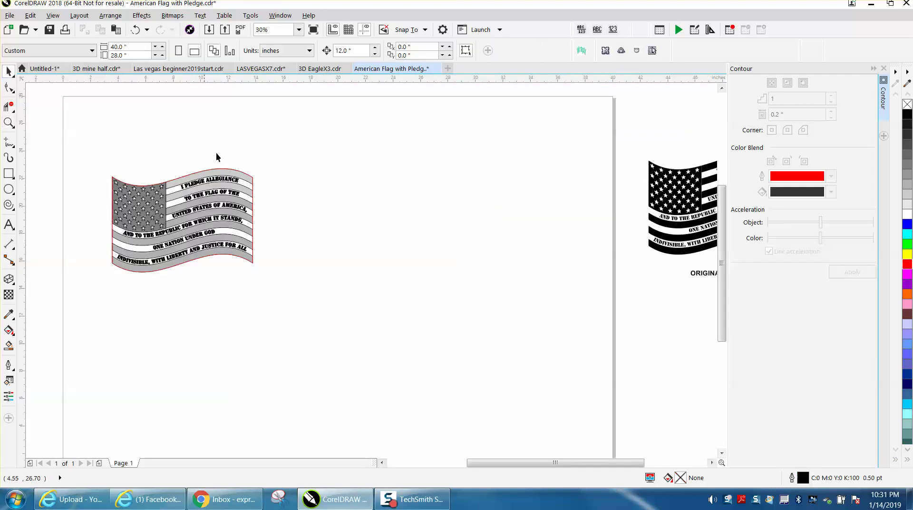
{"action": "left_click", "coordinate": [253, 187]}
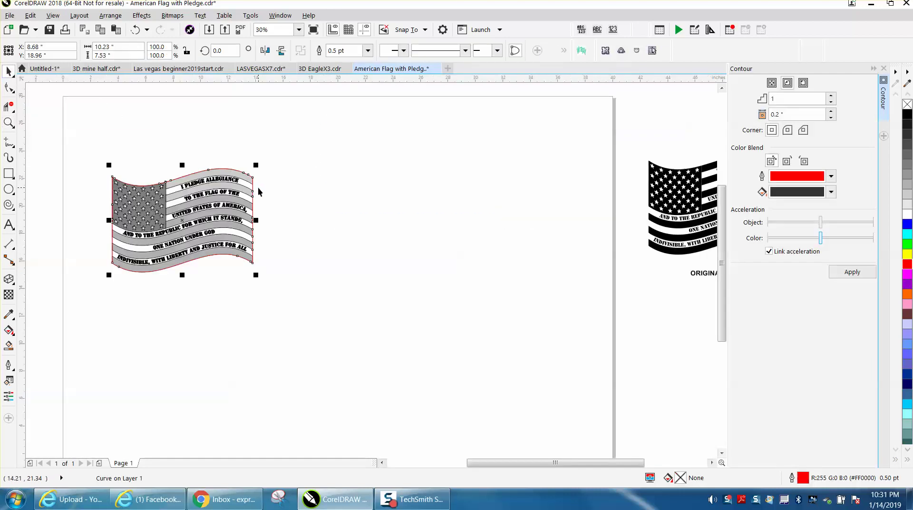
{"action": "key", "text": "Left"}
{"action": "key", "text": "Left"}
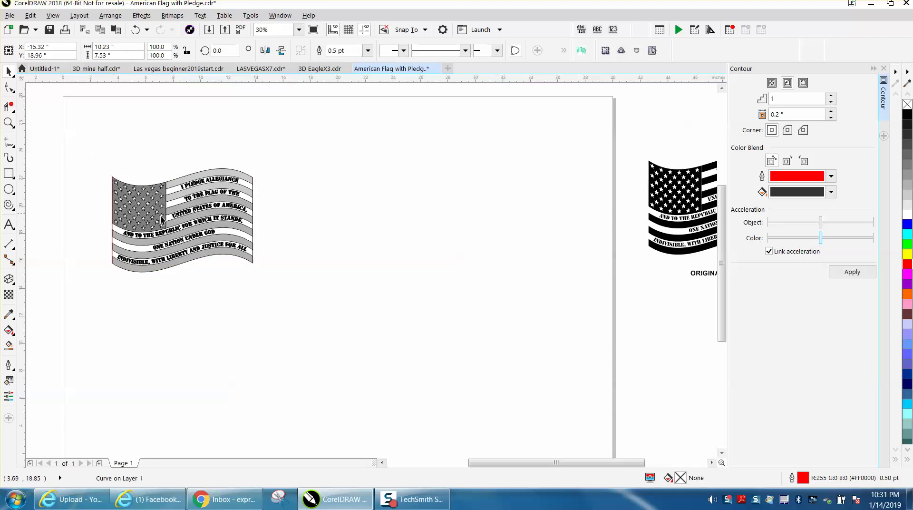
{"action": "scroll", "coordinate": [233, 237], "scroll_direction": "down", "scroll_amount": 4}
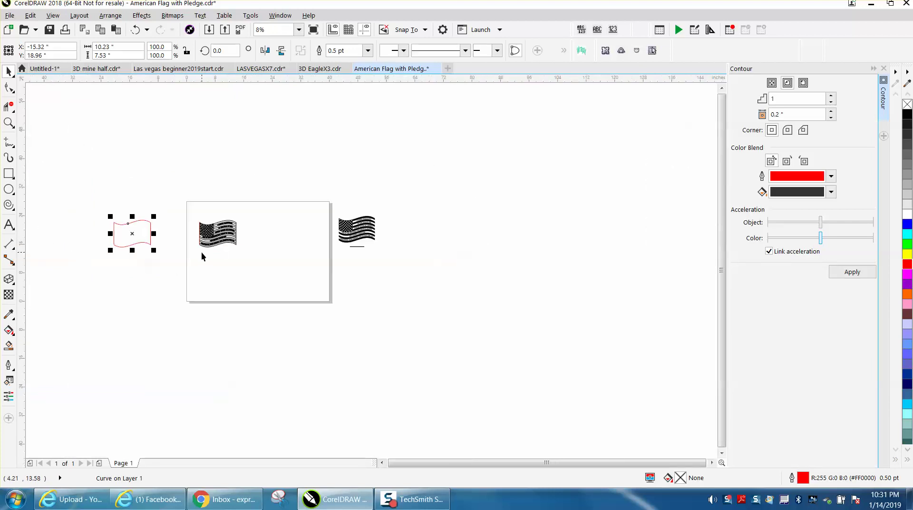
Zoom onto the flag's left edge, delete the stray red line, then undo that deletion
{"action": "left_click", "coordinate": [9, 123]}
{"action": "left_click_drag", "start_coordinate": [162, 203], "coordinate": [266, 278]}
{"action": "left_click_drag", "start_coordinate": [257, 138], "coordinate": [327, 306]}
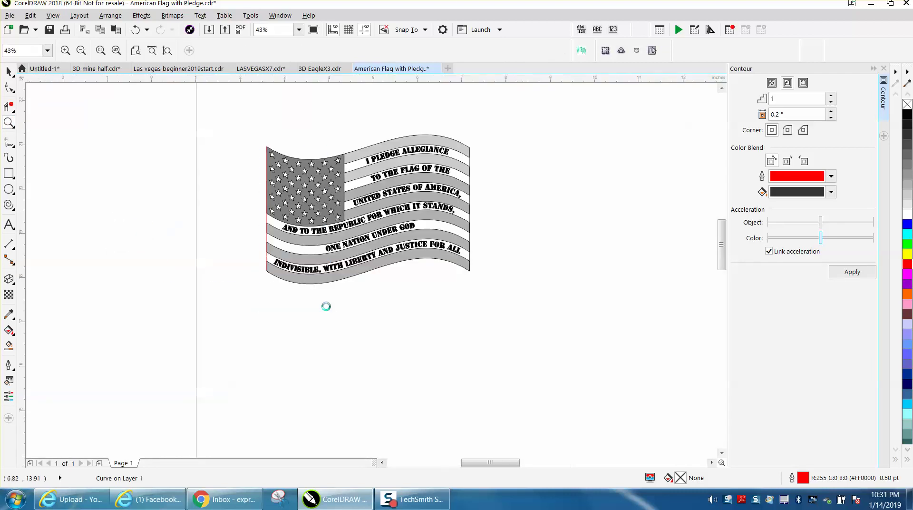
{"action": "left_click", "coordinate": [7, 71]}
{"action": "left_click", "coordinate": [310, 252]}
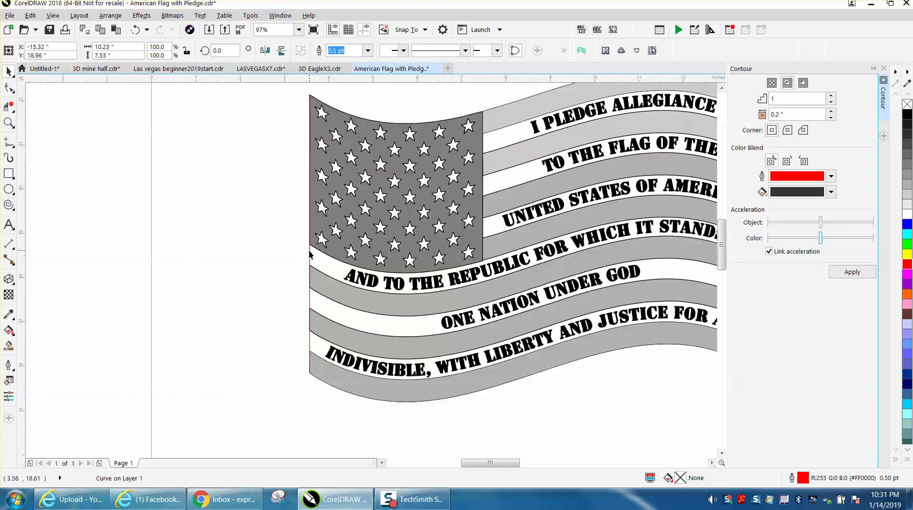
{"action": "key", "text": "Delete"}
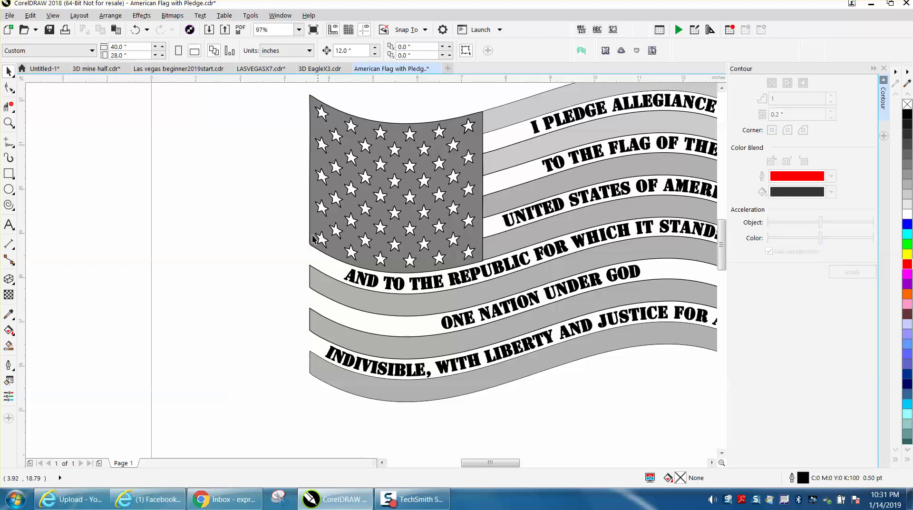
{"action": "scroll", "coordinate": [279, 218], "scroll_direction": "down", "scroll_amount": 2}
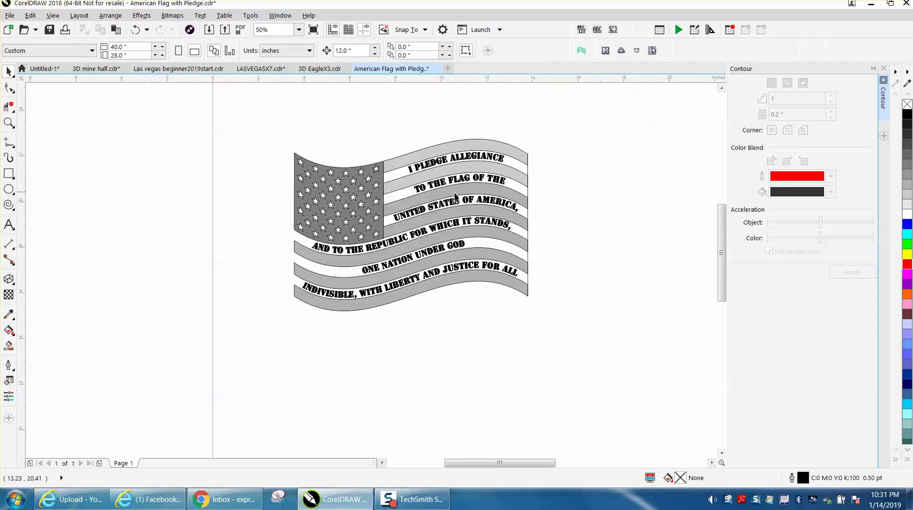
{"action": "left_click", "coordinate": [131, 31]}
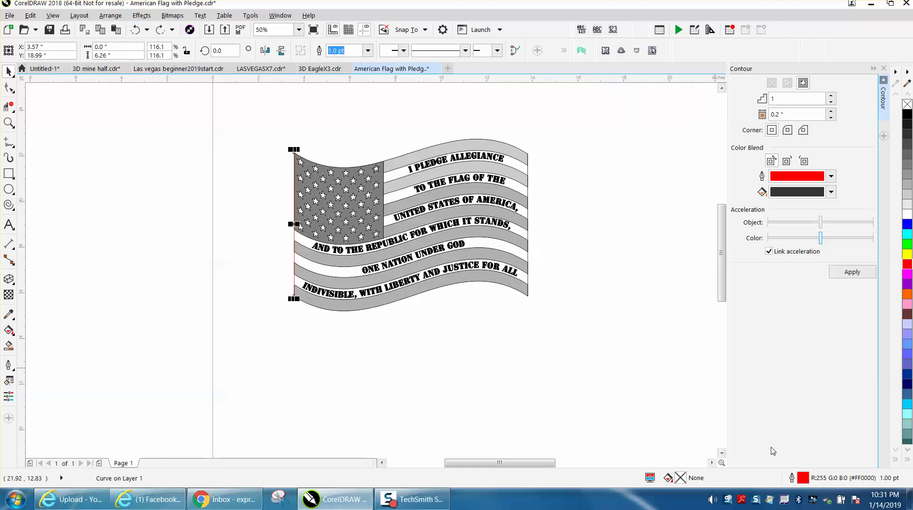
Give the selected curve a 0.5 pt black outline in Outline Pen
{"action": "double_click", "coordinate": [802, 478]}
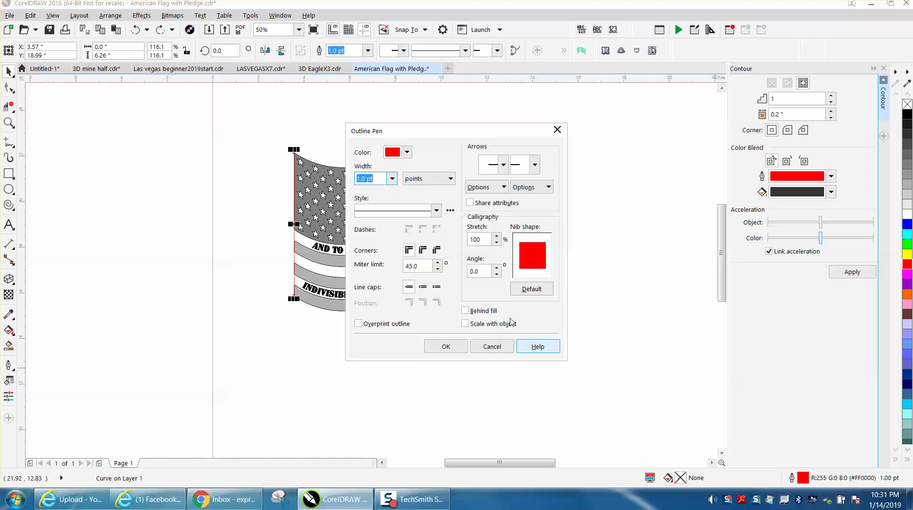
{"action": "left_click", "coordinate": [393, 179]}
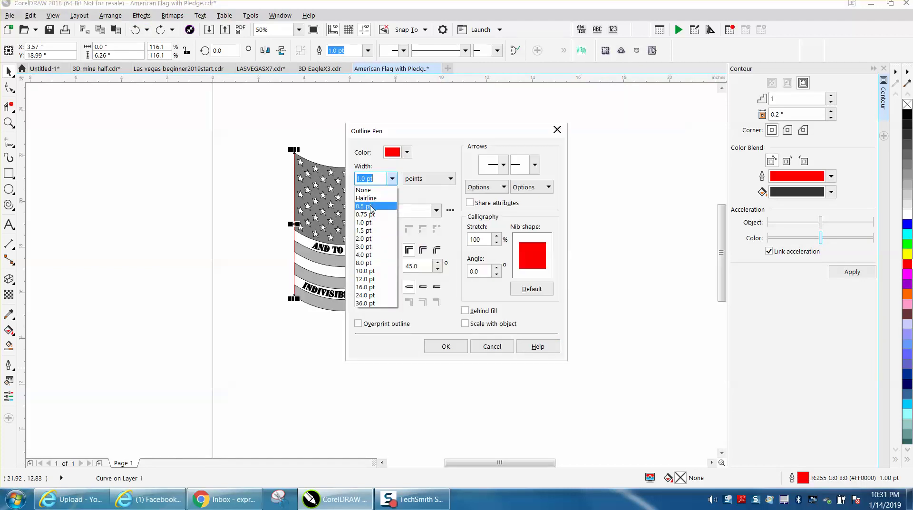
{"action": "left_click", "coordinate": [366, 206]}
{"action": "left_click", "coordinate": [407, 152]}
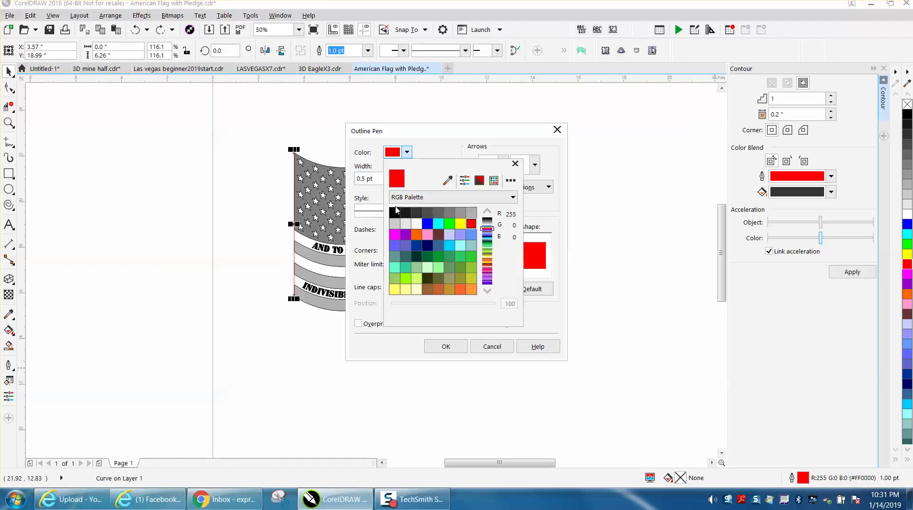
{"action": "left_click", "coordinate": [394, 212]}
{"action": "left_click", "coordinate": [445, 345]}
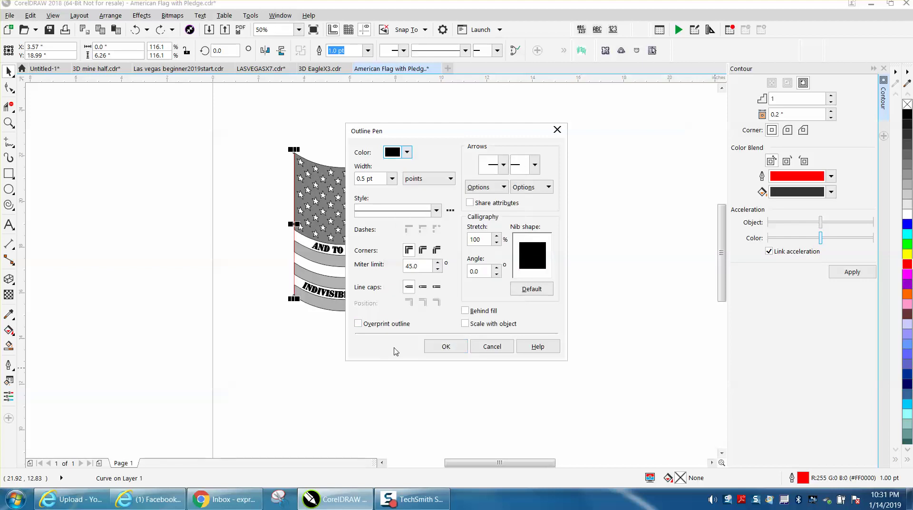
{"action": "left_click", "coordinate": [434, 347]}
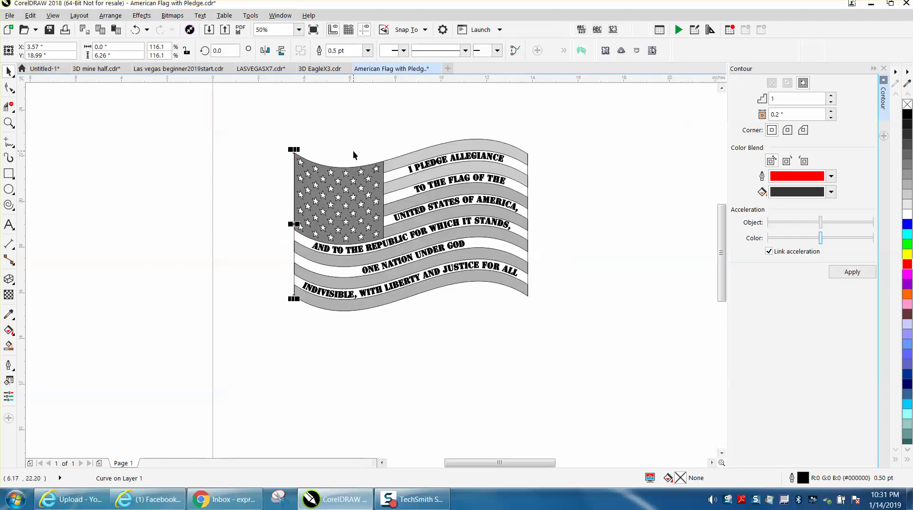
Drag the red outline exactly over the pledge flag and bring up the Print dialog
{"action": "scroll", "coordinate": [357, 148], "scroll_direction": "down", "scroll_amount": 1}
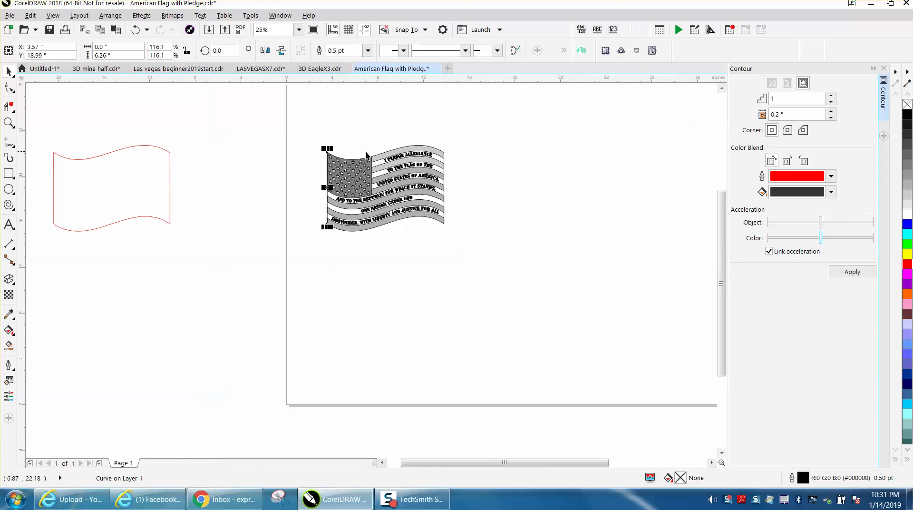
{"action": "left_click", "coordinate": [171, 176]}
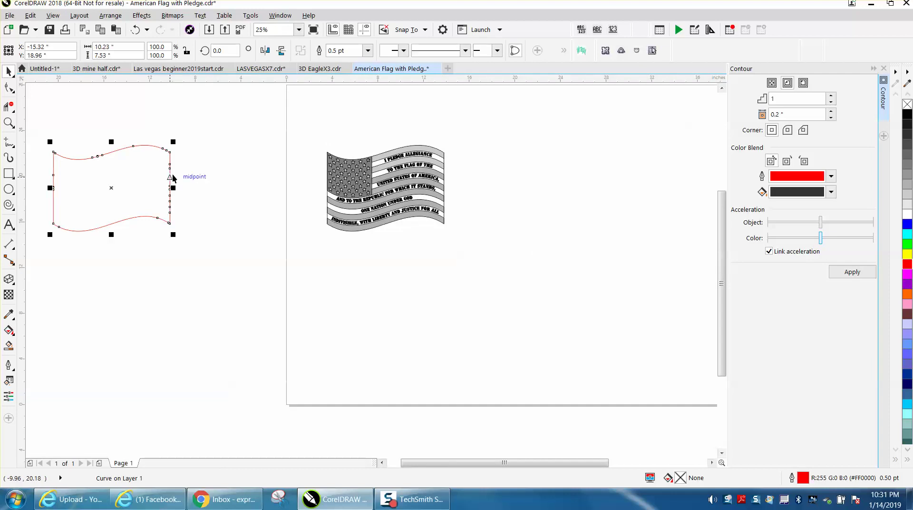
{"action": "left_click_drag", "start_coordinate": [170, 177], "coordinate": [444, 177]}
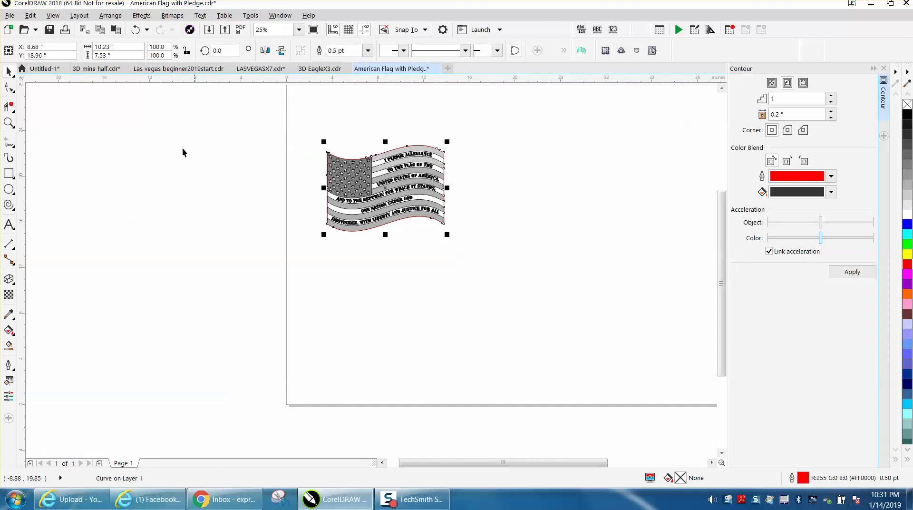
{"action": "left_click", "coordinate": [68, 33]}
Preview a Selection-only print on Epilog Engraver WinX64 Fusion, then close without printing
{"action": "left_click", "coordinate": [525, 165]}
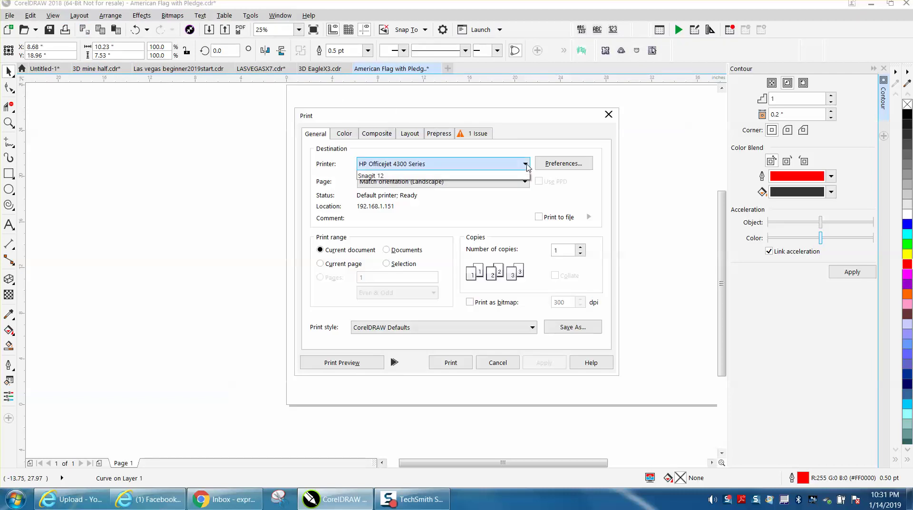
{"action": "left_click", "coordinate": [456, 175]}
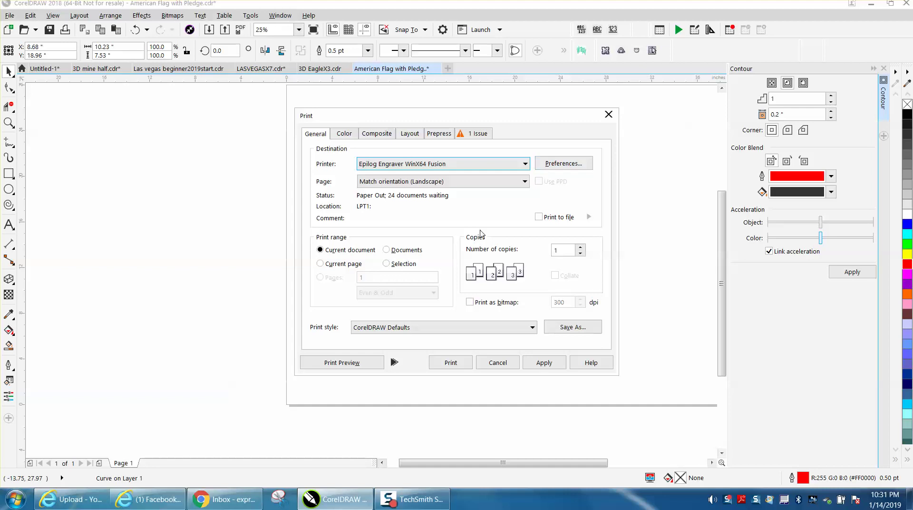
{"action": "left_click", "coordinate": [386, 265]}
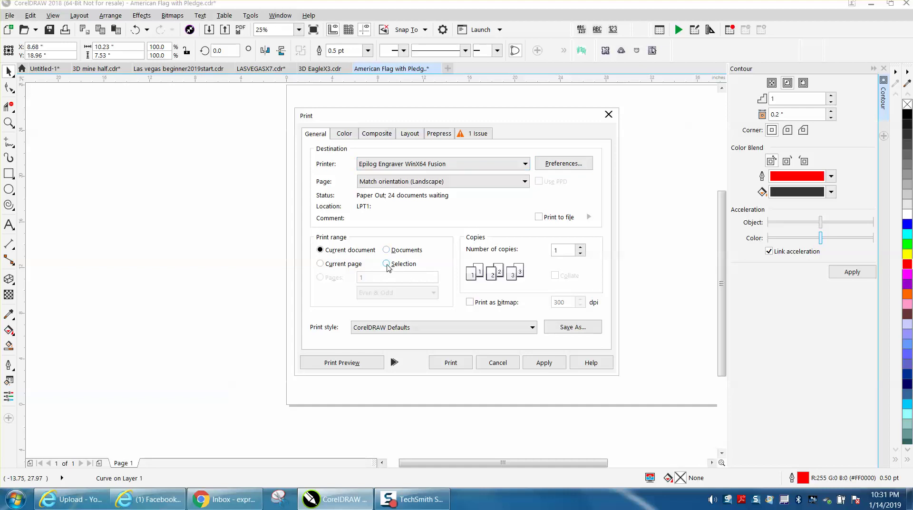
{"action": "left_click", "coordinate": [347, 363]}
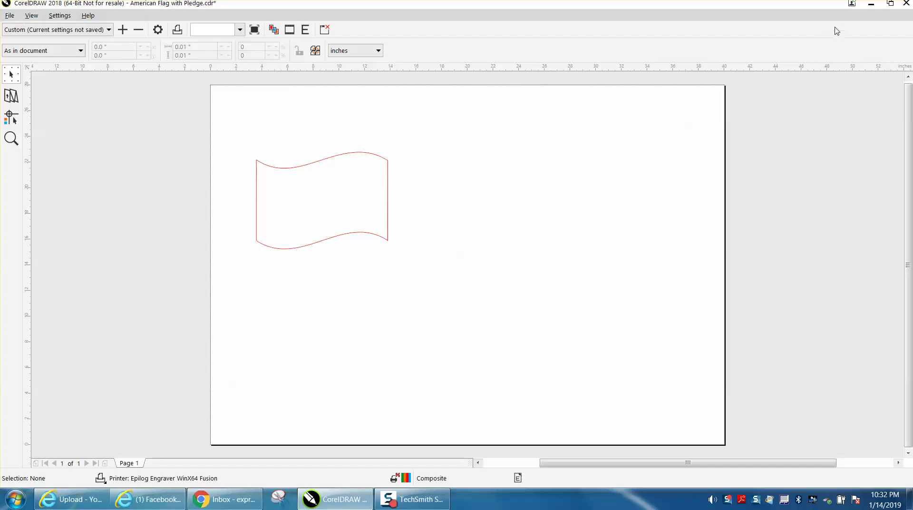
{"action": "left_click", "coordinate": [906, 4]}
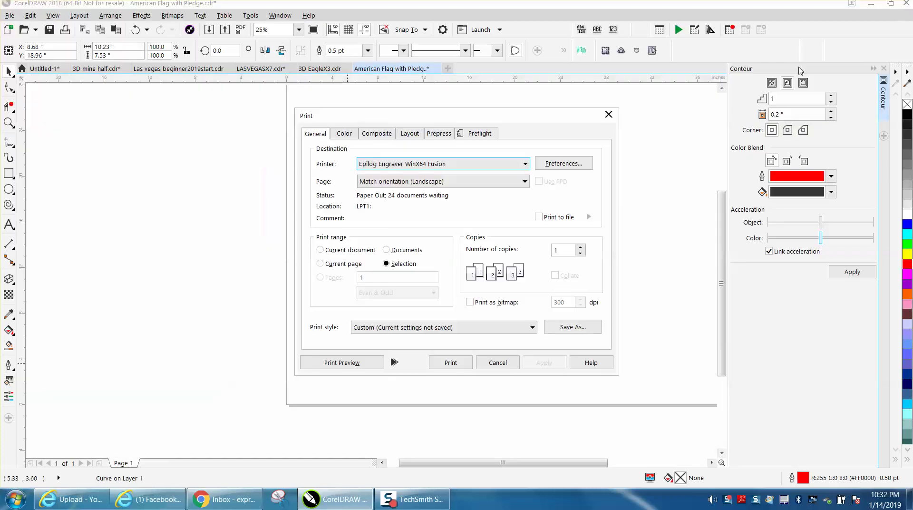
{"action": "left_click", "coordinate": [609, 114]}
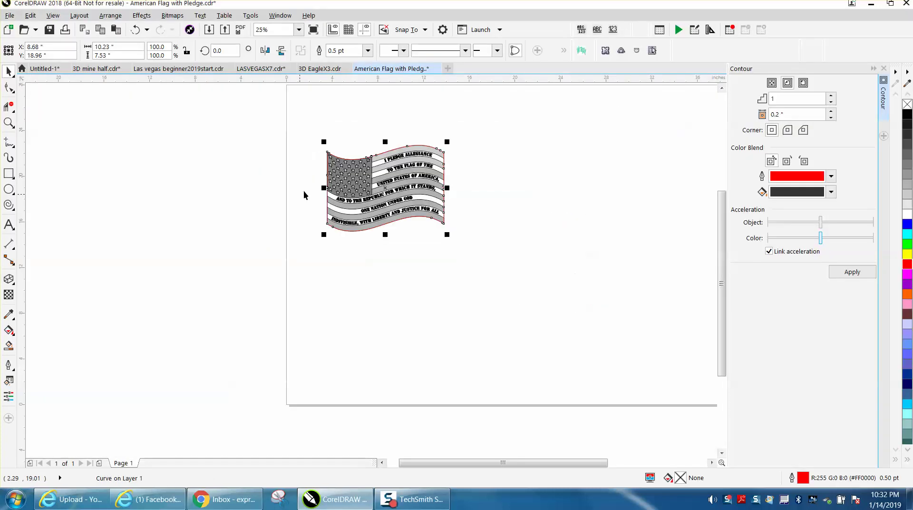
Nudge the red outline aside and marquee-select all the pledge flag pieces
{"action": "left_click", "coordinate": [8, 122]}
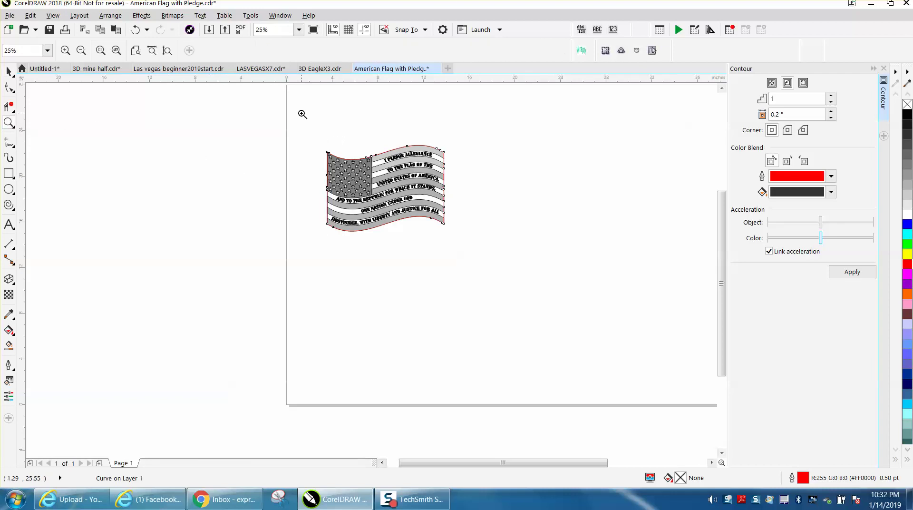
{"action": "left_click", "coordinate": [9, 72]}
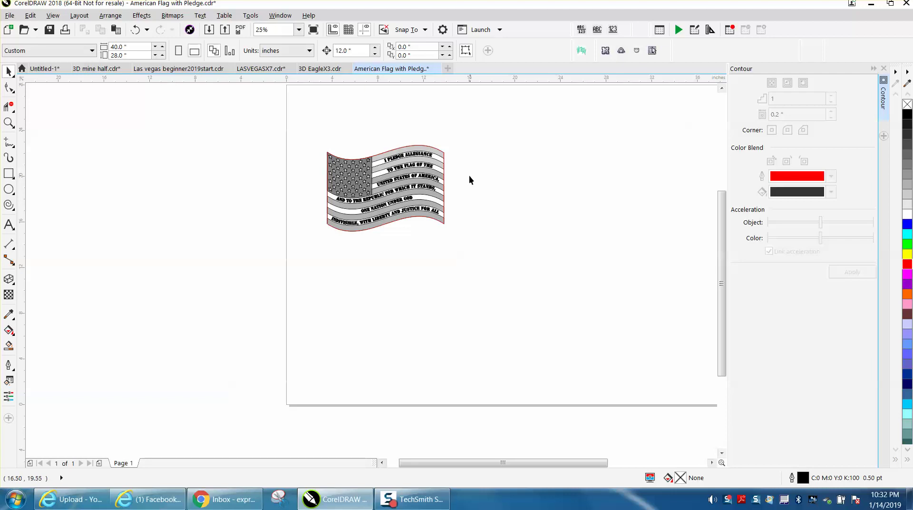
{"action": "left_click", "coordinate": [443, 159]}
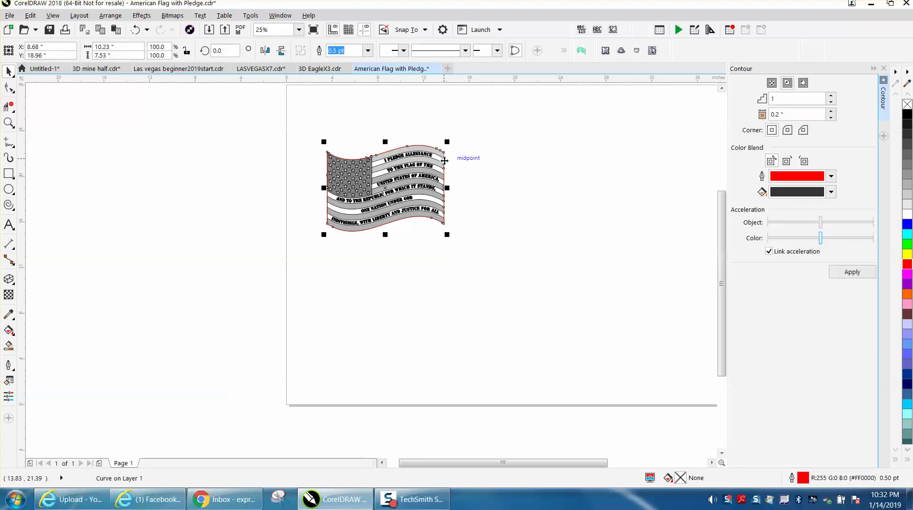
{"action": "key", "text": "Left"}
{"action": "key", "text": "Left"}
{"action": "left_click", "coordinate": [312, 153]}
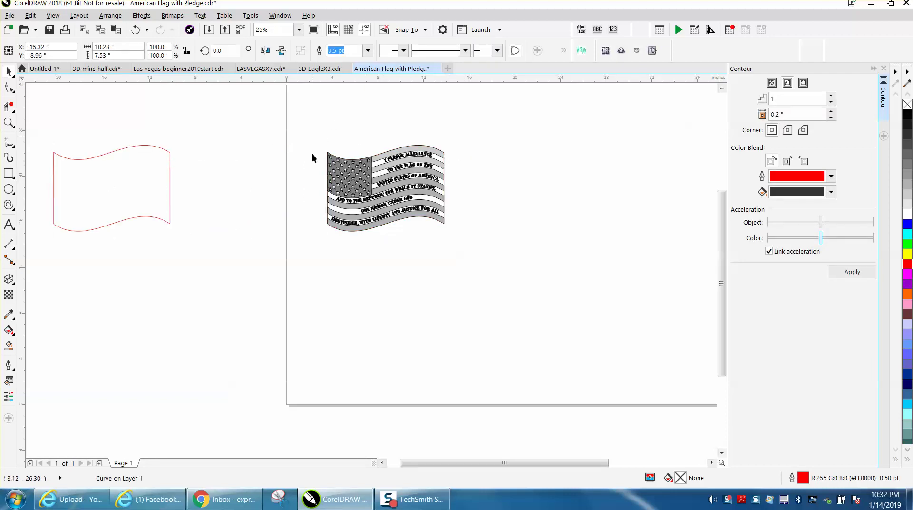
{"action": "left_click_drag", "start_coordinate": [316, 123], "coordinate": [478, 271]}
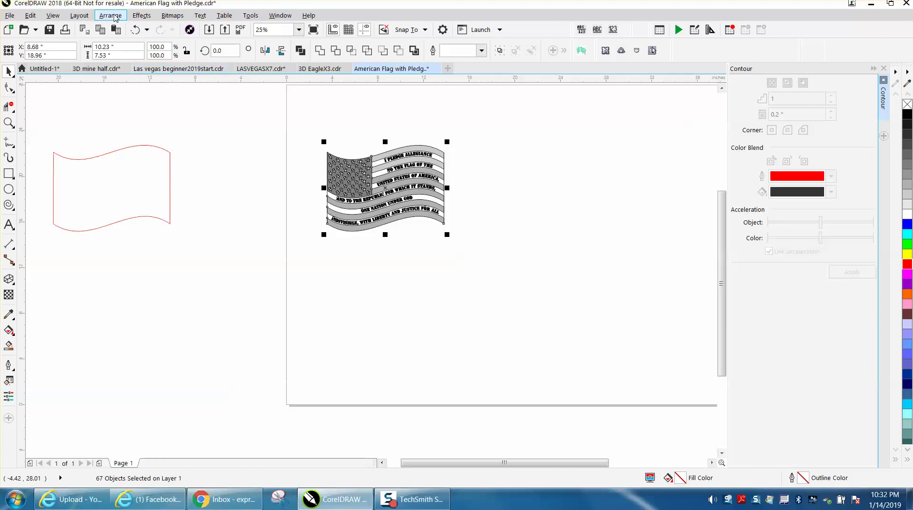
Group the 67 flag pieces into one object and nudge the group off the page
{"action": "left_click", "coordinate": [111, 15]}
{"action": "mouse_move", "coordinate": [141, 234]}
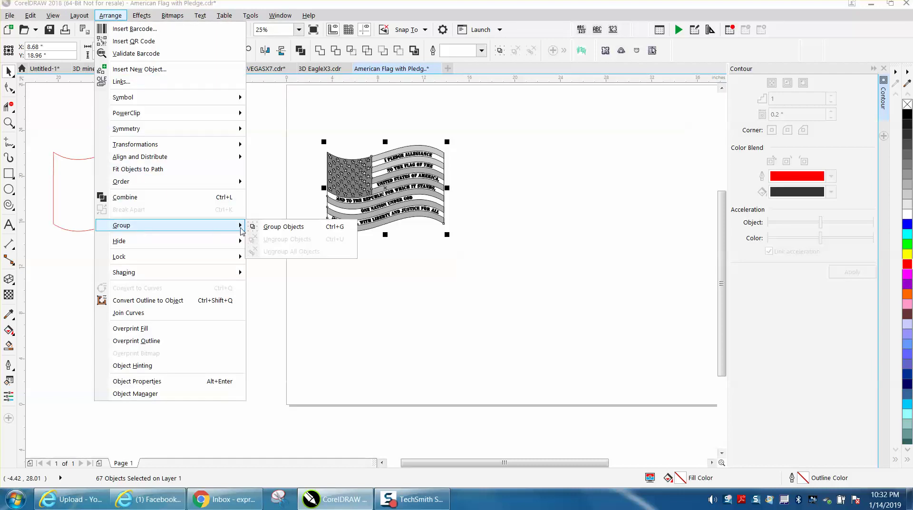
{"action": "left_click", "coordinate": [264, 227]}
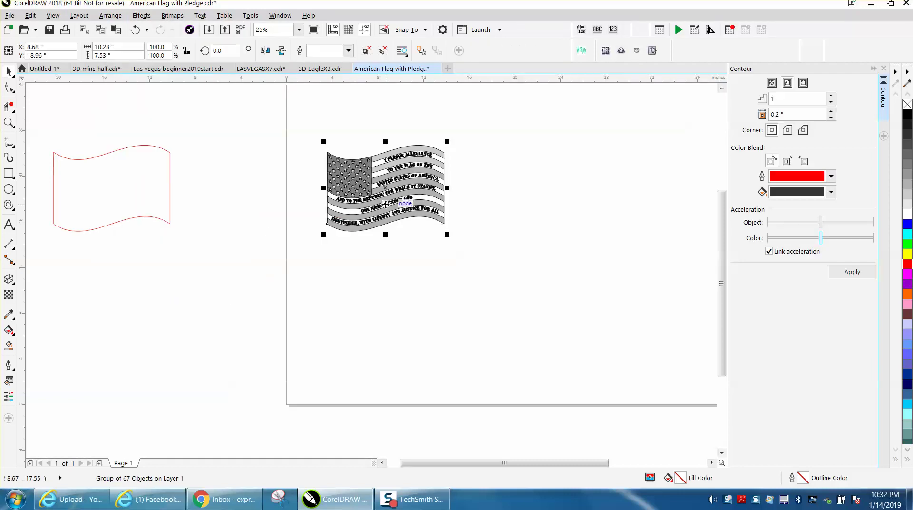
{"action": "key", "text": "Down"}
{"action": "key", "text": "Left"}
{"action": "key", "text": "Left"}
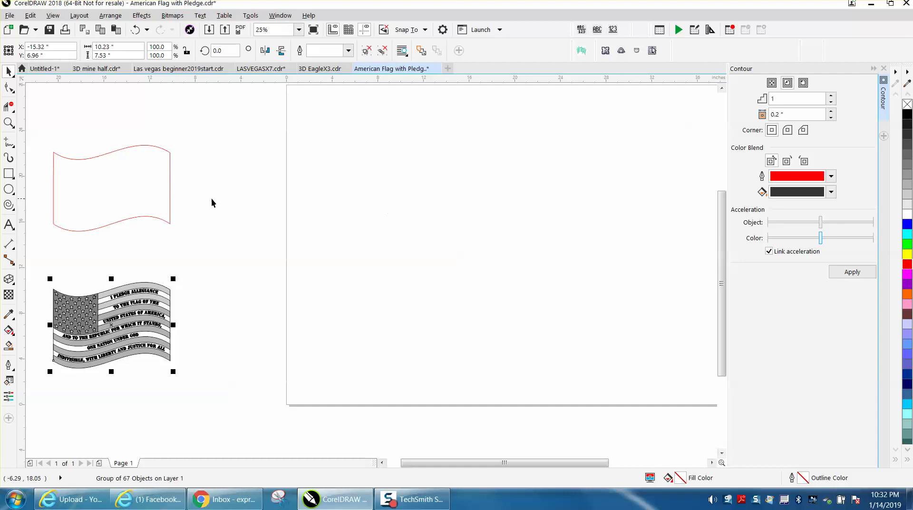
Nudge the red outline and grouped flag back so the flag sits inside the outline
{"action": "left_click", "coordinate": [170, 185]}
{"action": "key", "text": "Right"}
{"action": "key", "text": "Right"}
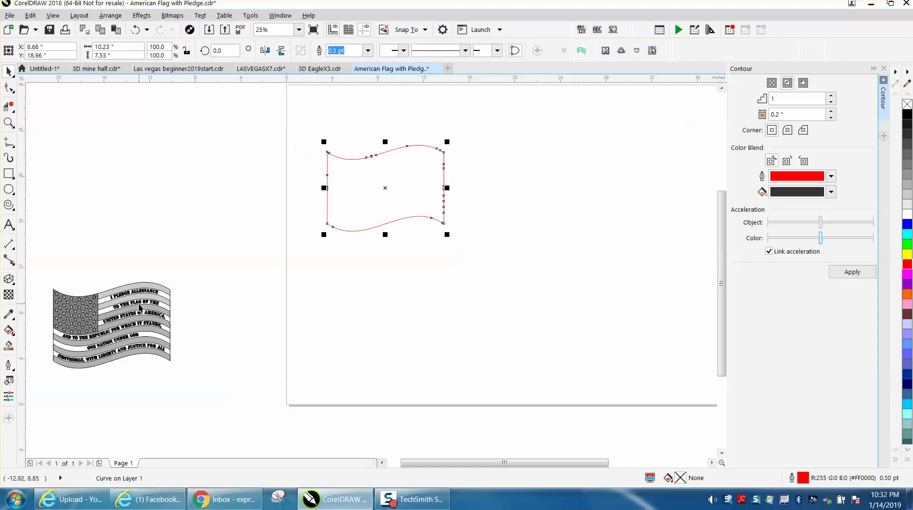
{"action": "key", "text": "Up"}
{"action": "key", "text": "Down"}
{"action": "left_click", "coordinate": [130, 333]}
{"action": "key", "text": "Up"}
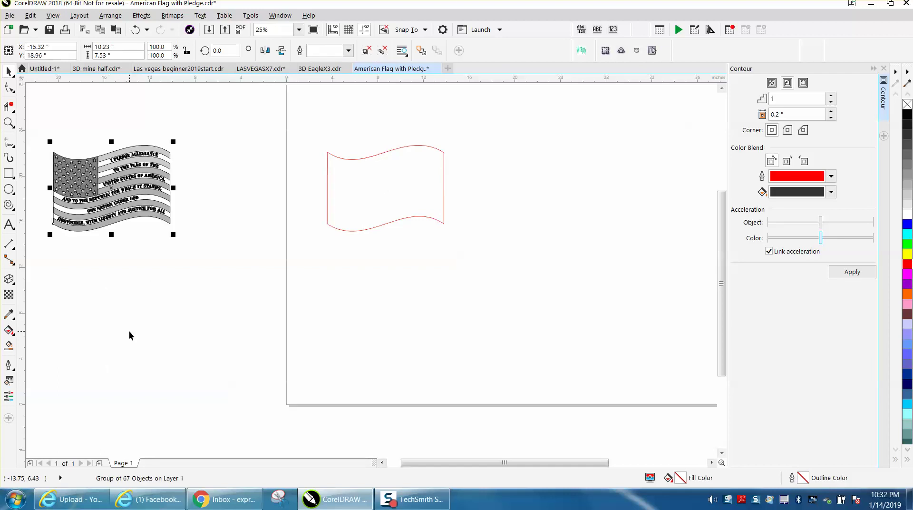
{"action": "key", "text": "Right"}
{"action": "key", "text": "Right"}
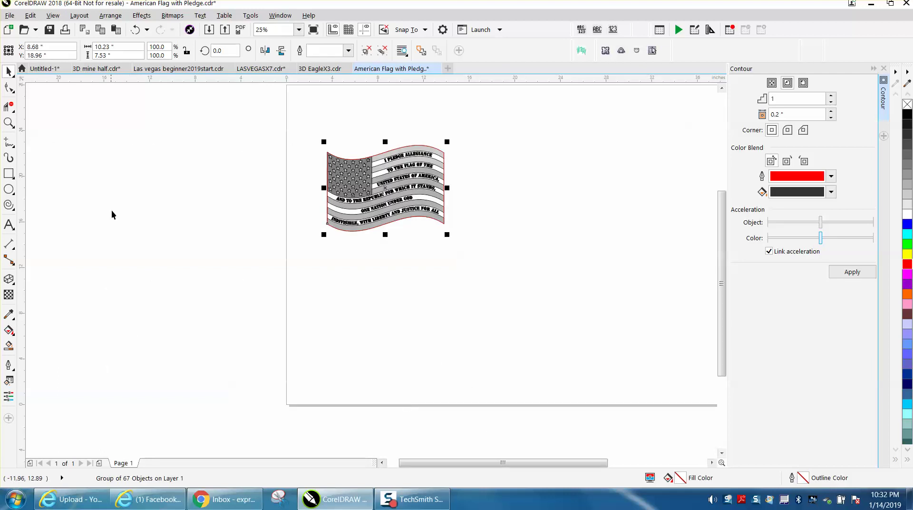